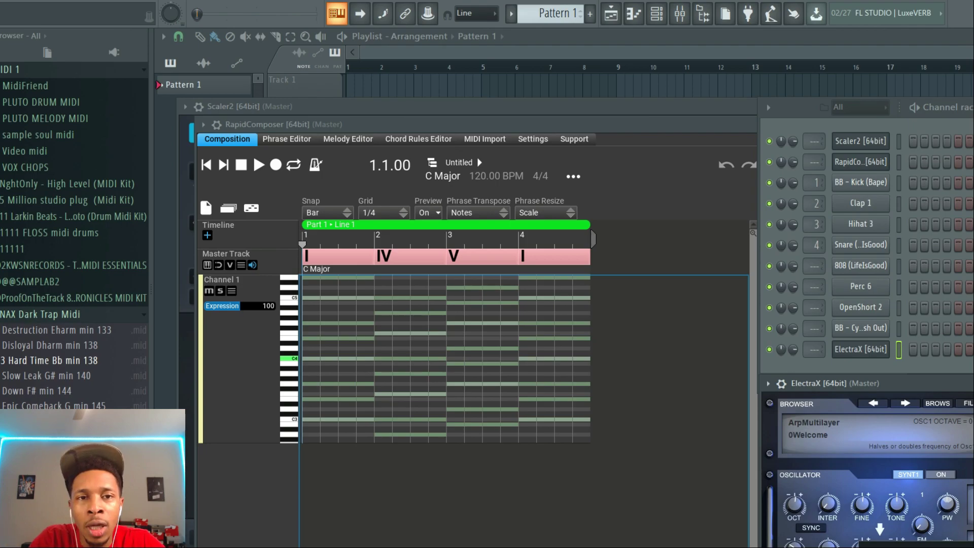
Move Scaler 2 up and list its song chord sets, showing Contemporary RnB sets 1–11.
click(604, 105)
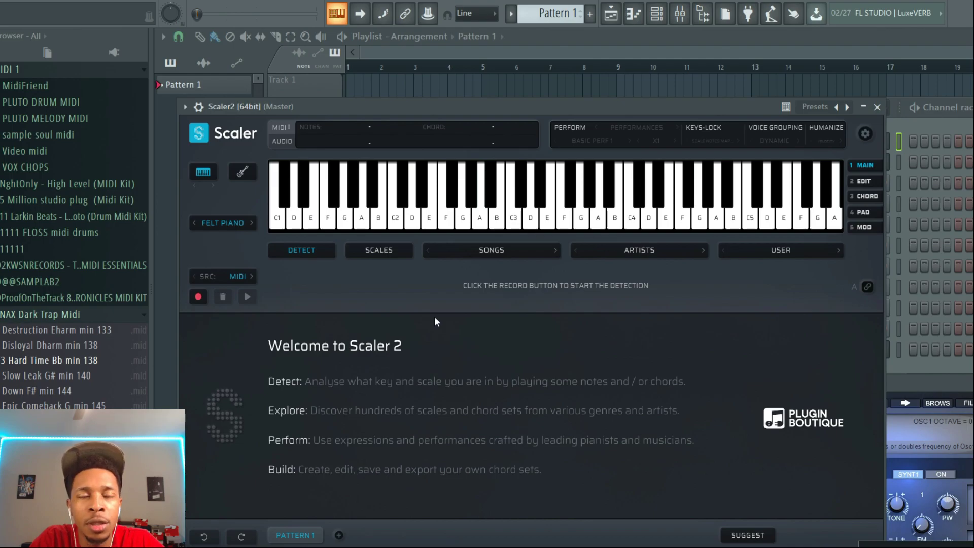
click(445, 201)
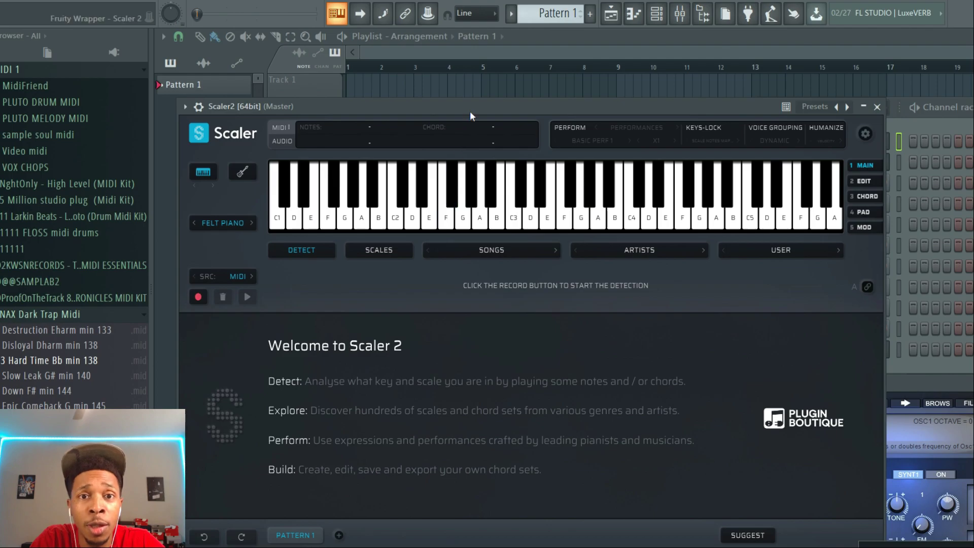
drag(472, 101, 453, 54)
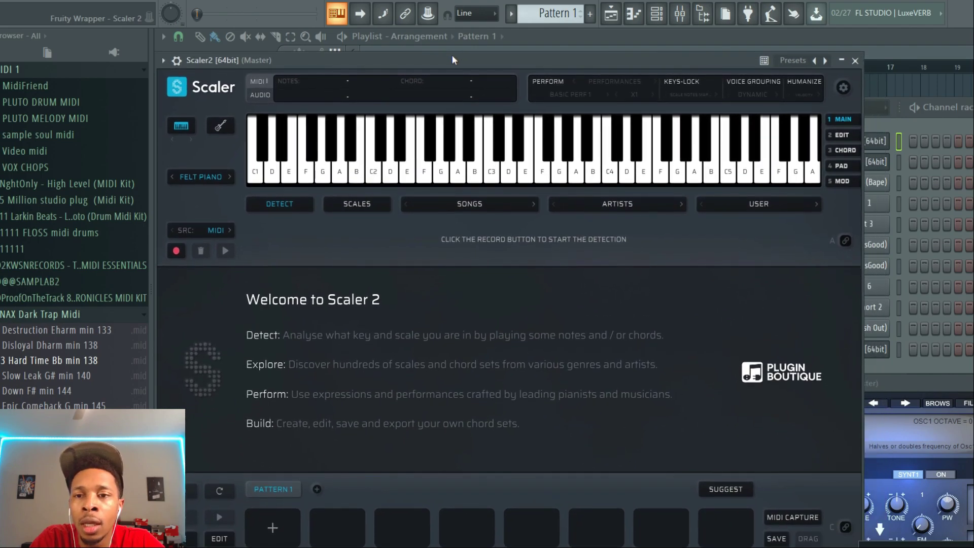
click(451, 182)
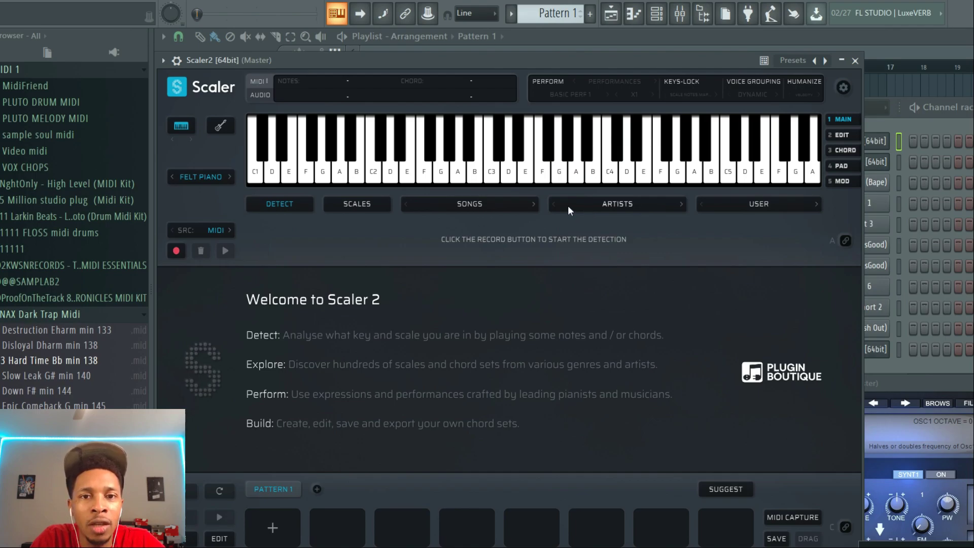
click(516, 201)
mouse_move(479, 287)
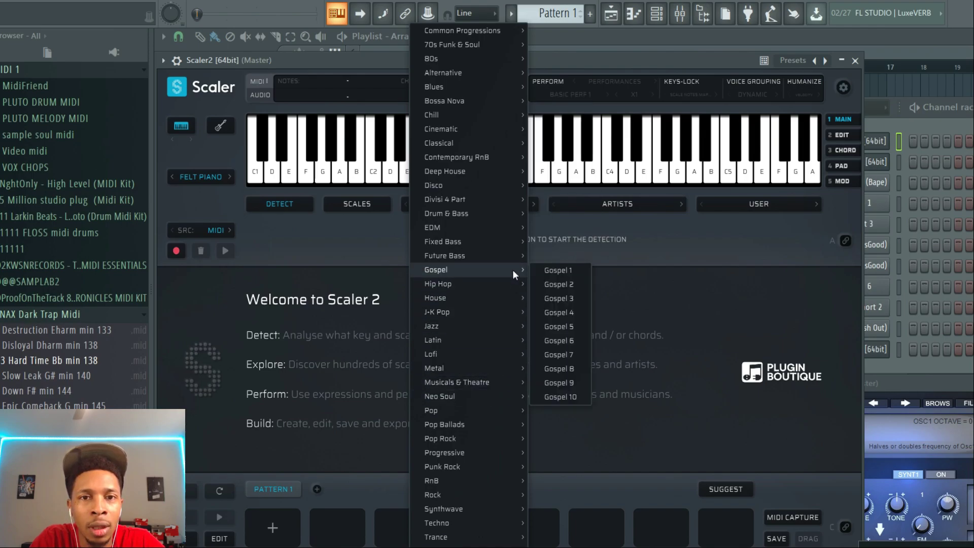
Load Contemporary RnB 2 and place D maj9, F# min9, A maj7 in pattern slots 1, 3, 5.
mouse_move(514, 158)
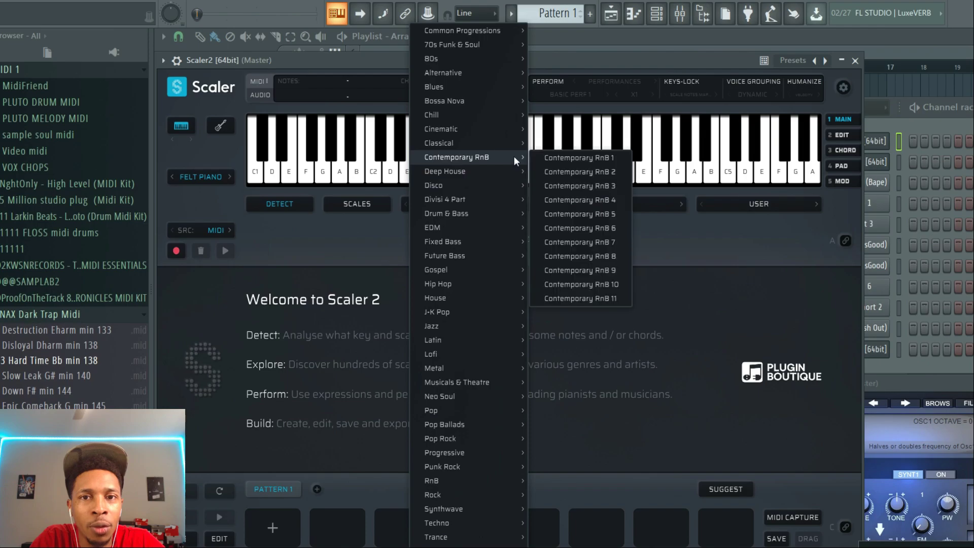
click(572, 170)
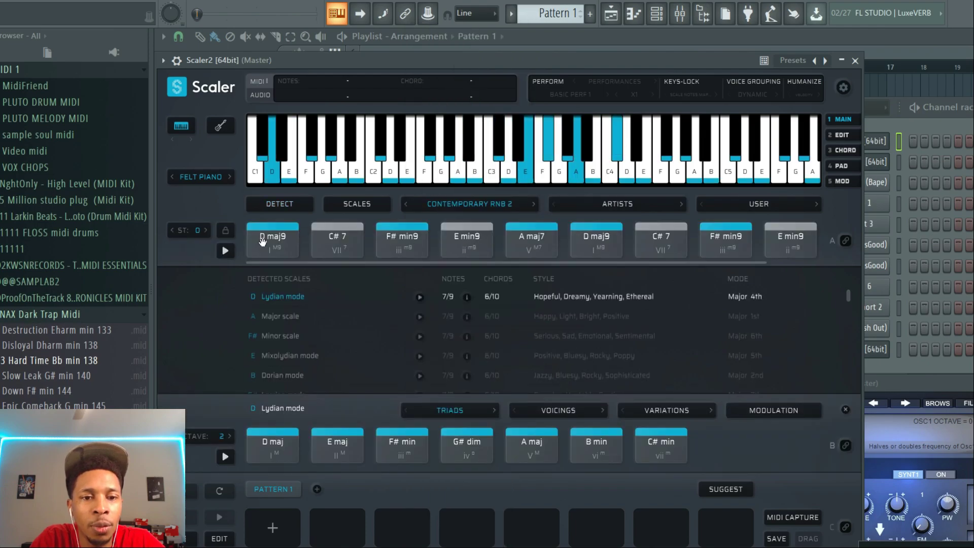
drag(264, 241, 269, 528)
drag(402, 236, 402, 528)
drag(530, 251, 531, 528)
Audition C# 7 and F# min9, then add F# min9 to pattern slot 7.
click(655, 234)
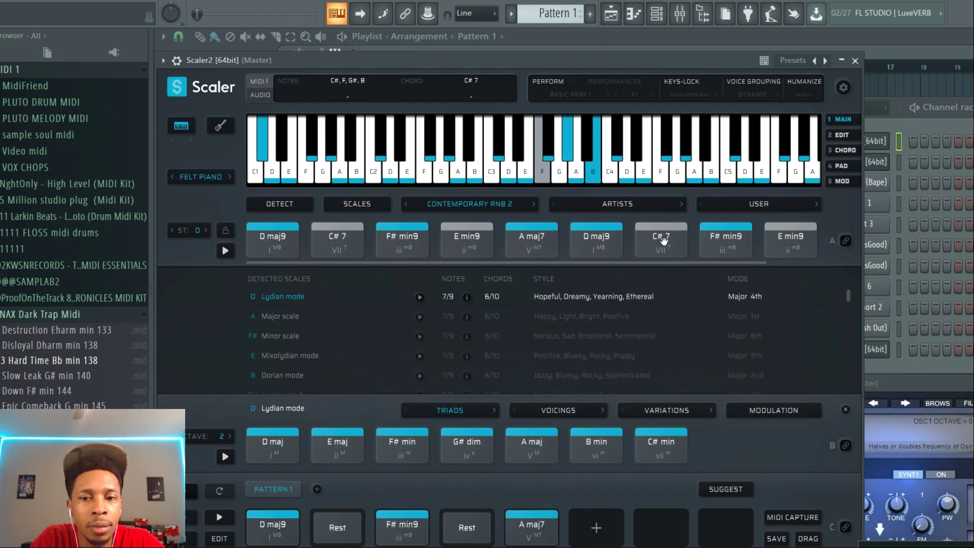
click(731, 237)
drag(735, 236, 665, 521)
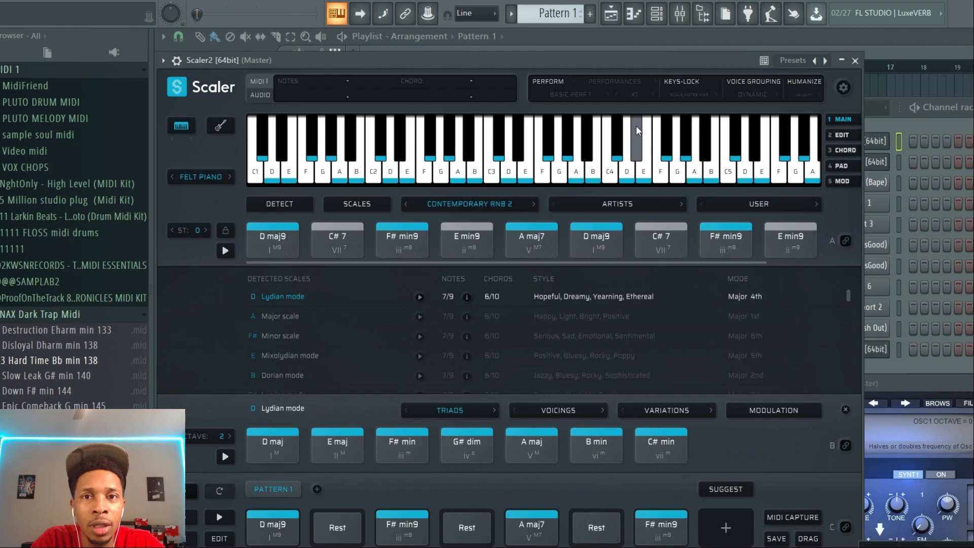
drag(611, 57, 610, 25)
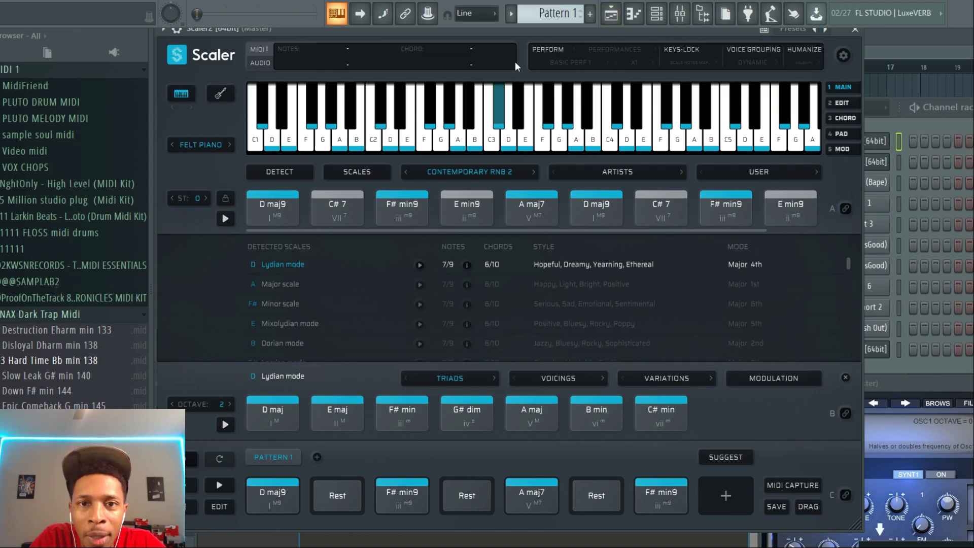
Turn on PERFORM with the Melody expression and the Common F All preset.
click(547, 201)
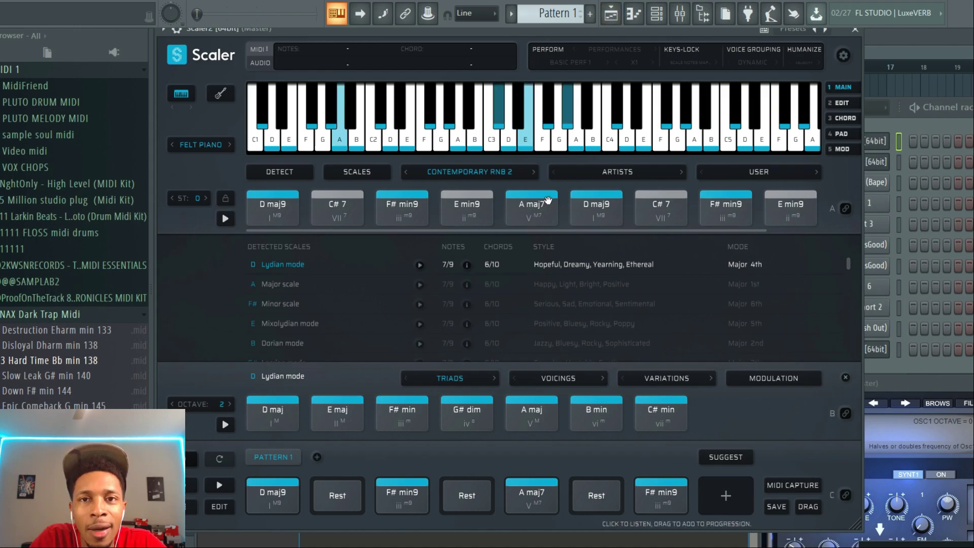
click(555, 48)
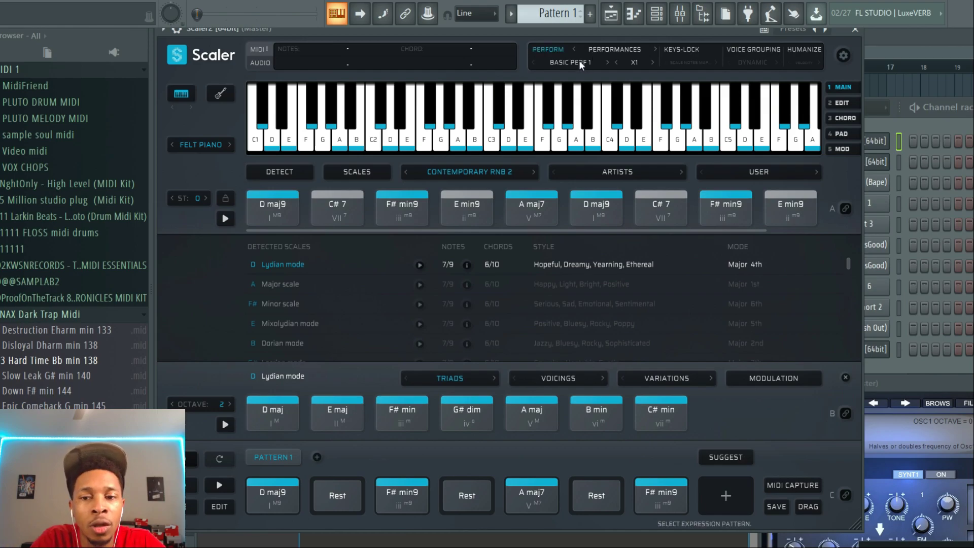
click(598, 49)
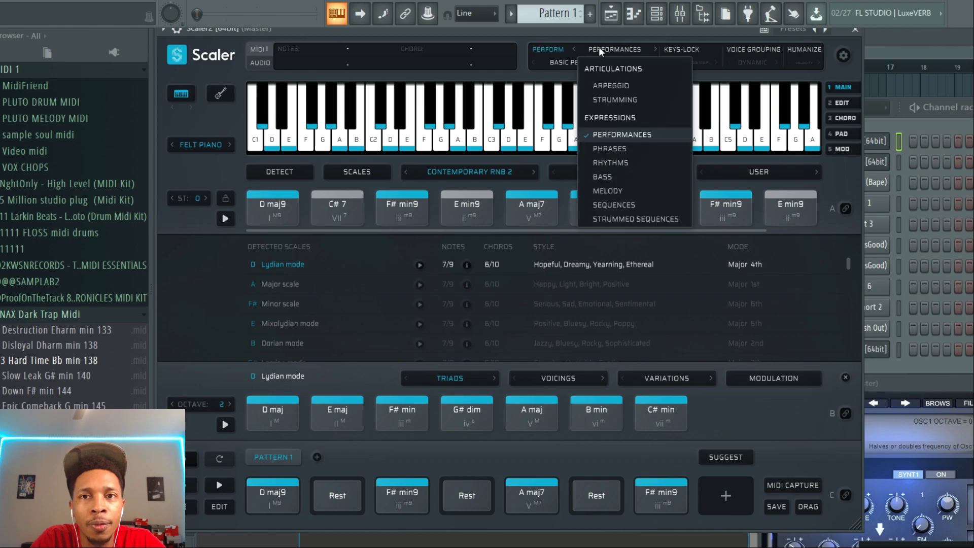
click(607, 192)
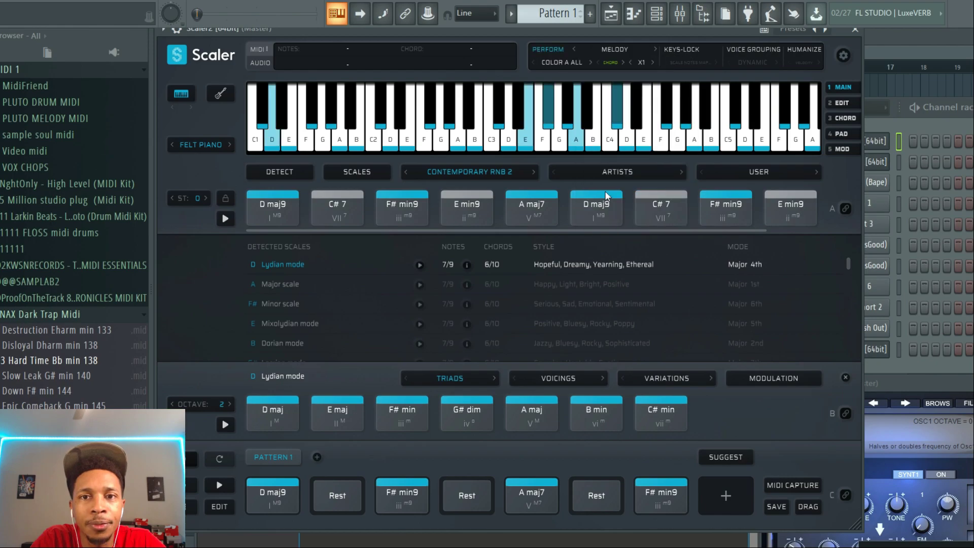
click(577, 62)
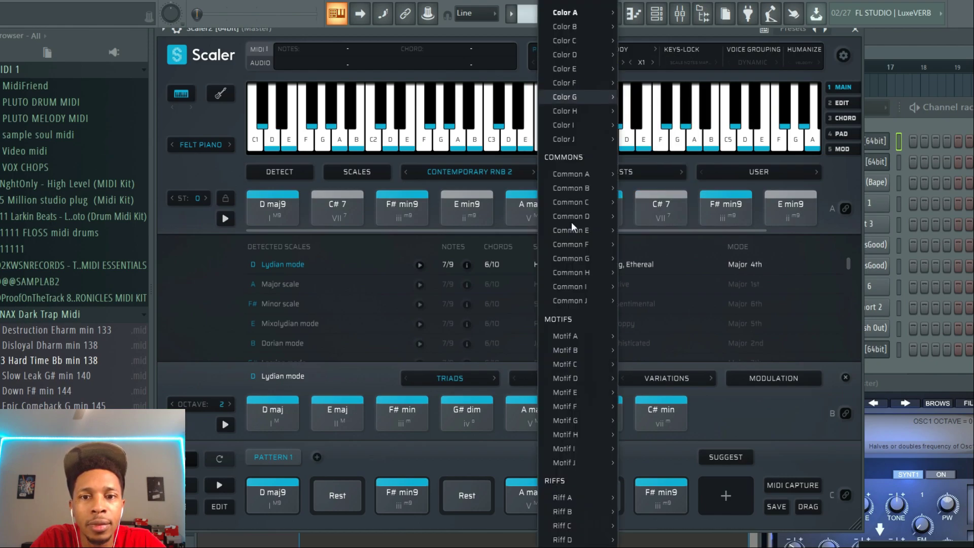
mouse_move(582, 246)
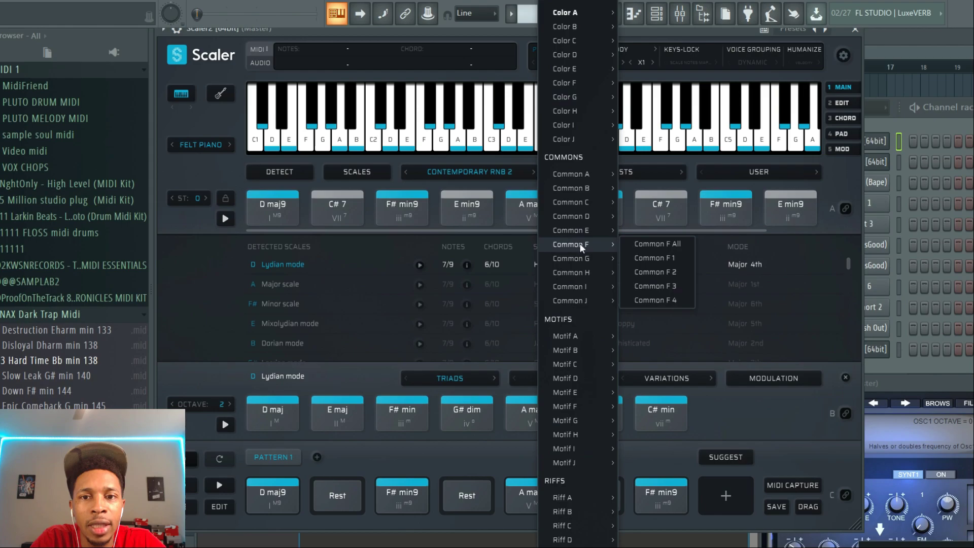
click(650, 243)
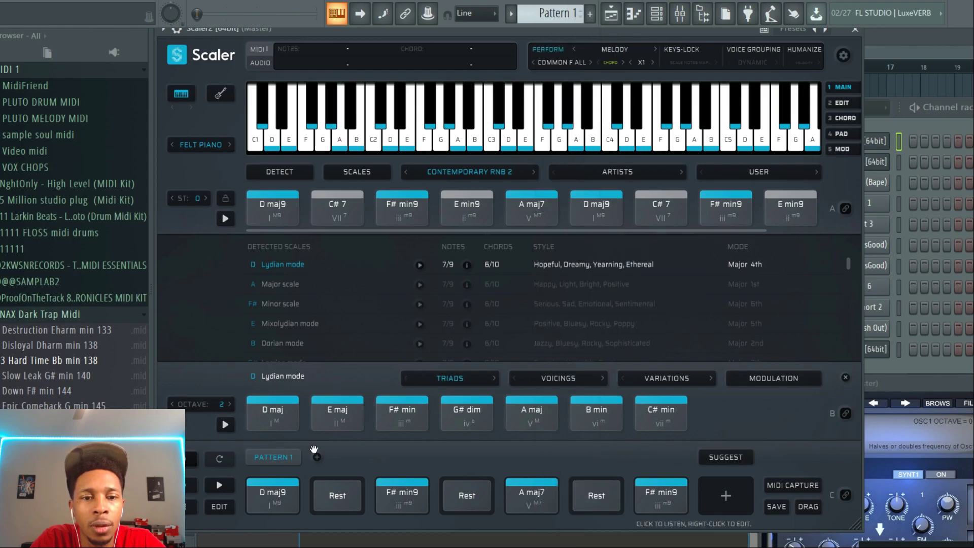
Audition the D maj9, F# min9, A maj7 and F# min9 pattern pads as melody.
click(259, 503)
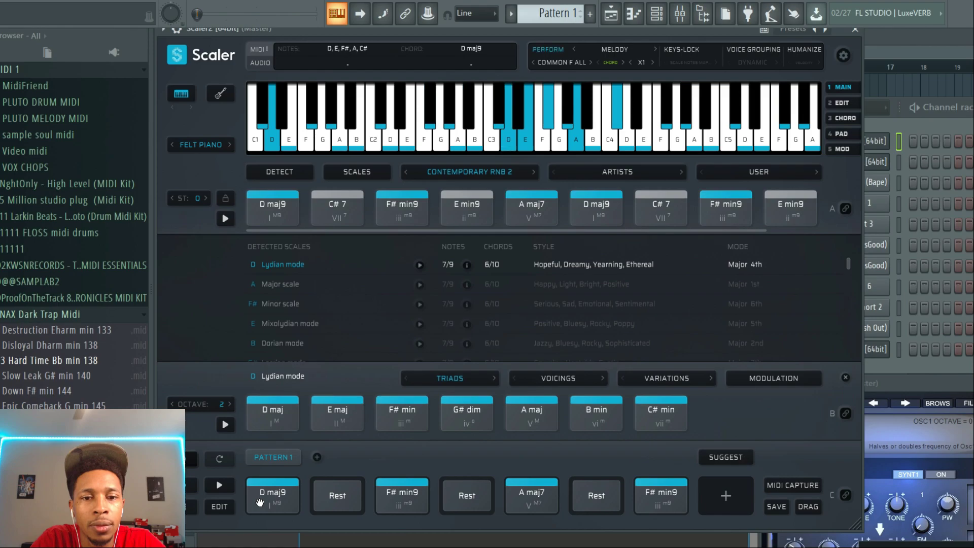
click(406, 495)
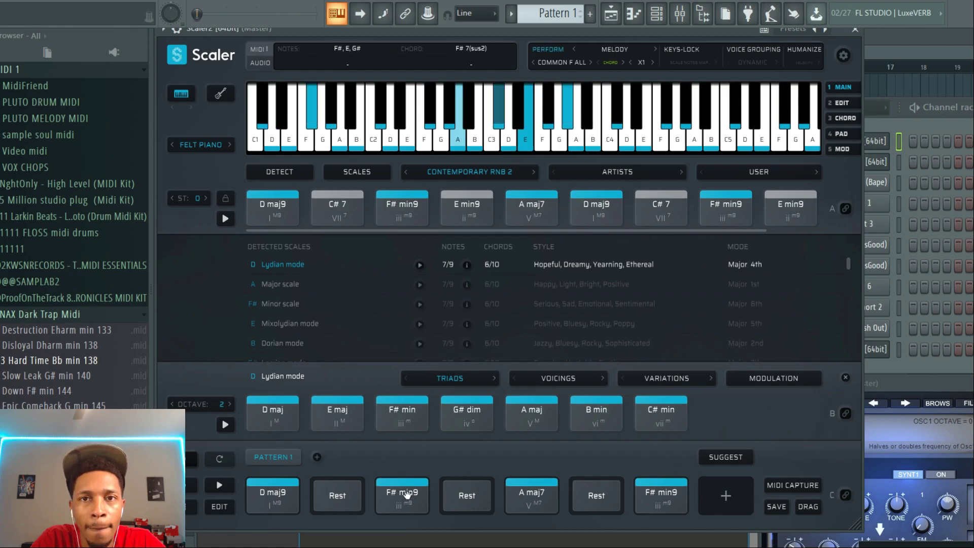
click(511, 492)
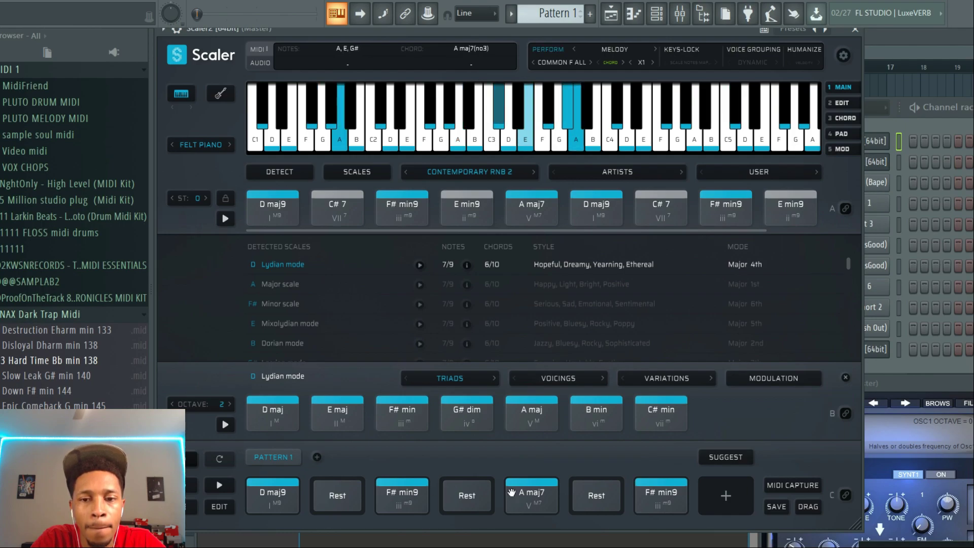
click(653, 491)
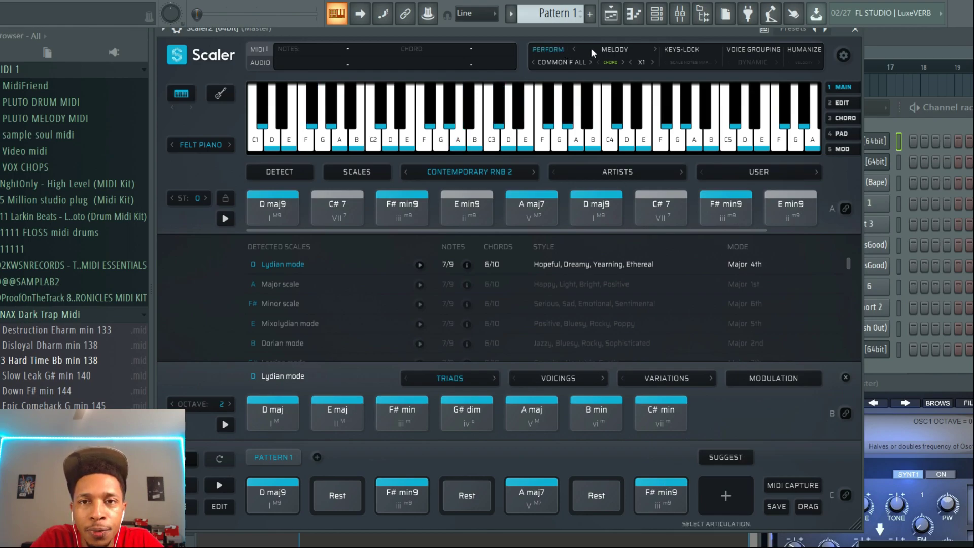
Disable PERFORM, keeping preset and expression unchanged, and audition D maj9 and F# min9 as plain chords.
click(578, 62)
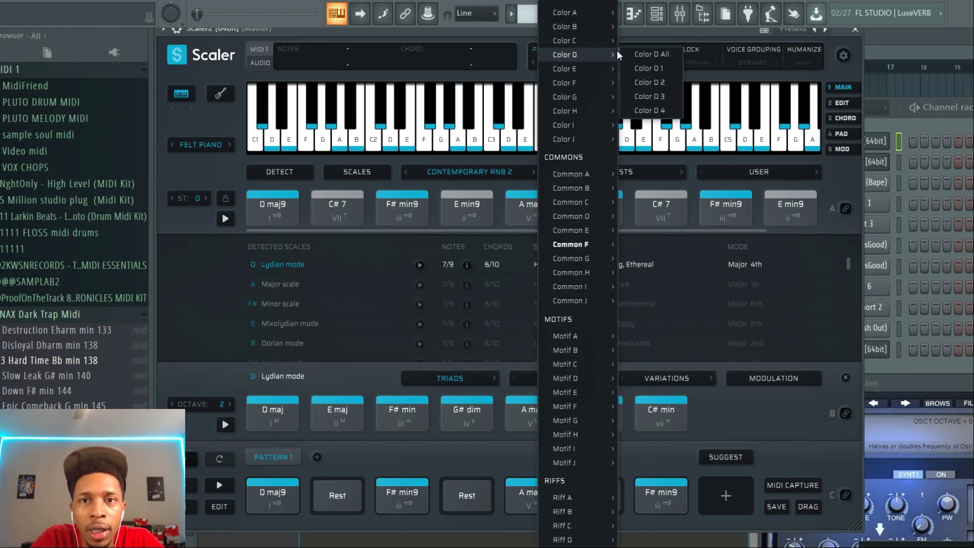
click(623, 47)
click(620, 50)
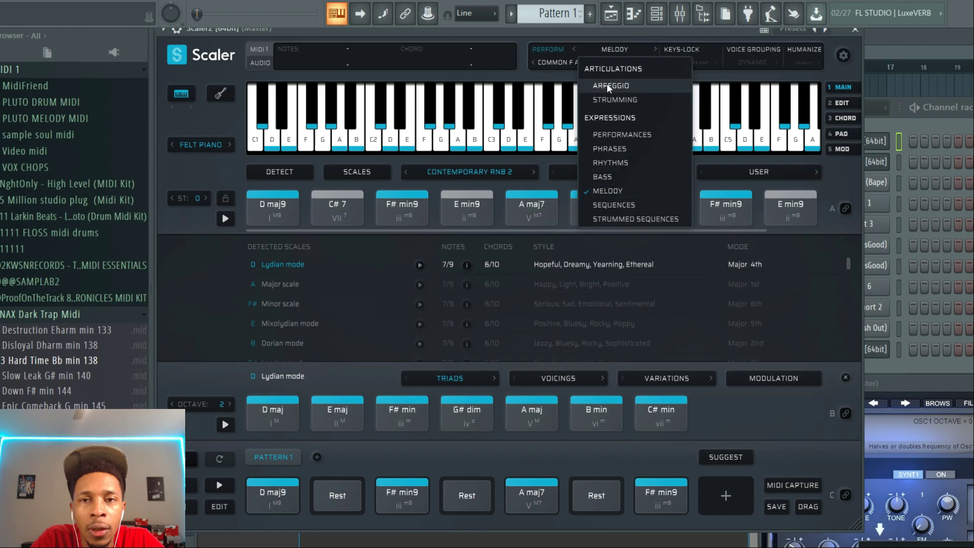
click(599, 189)
click(556, 50)
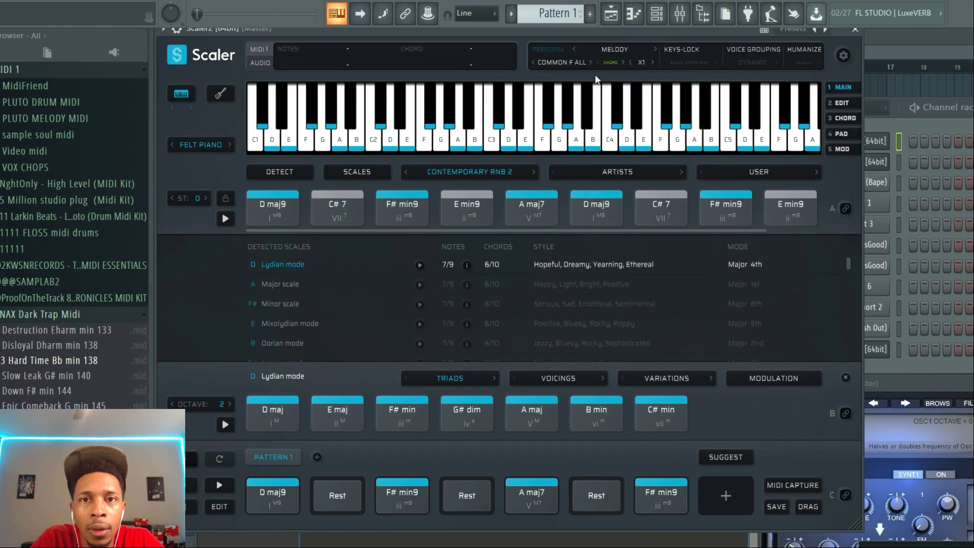
click(277, 506)
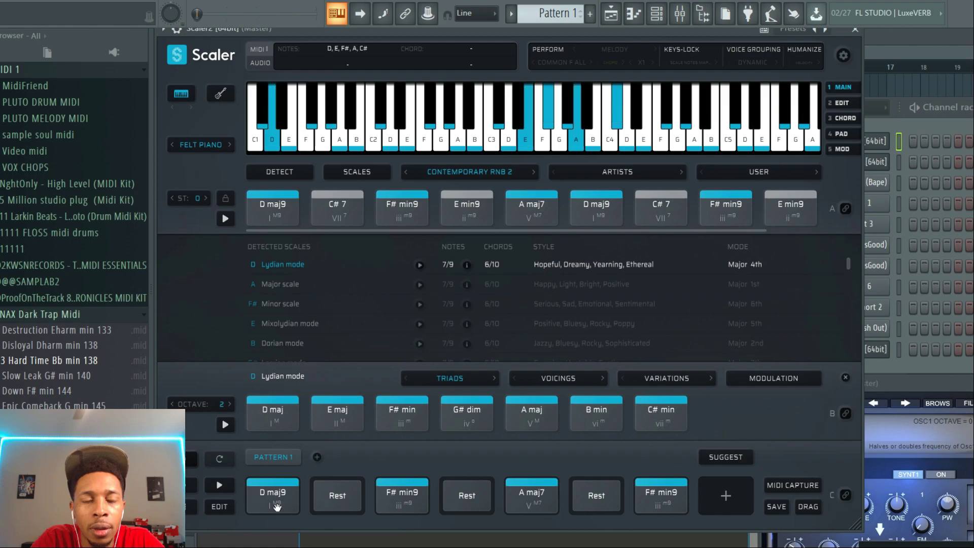
click(383, 497)
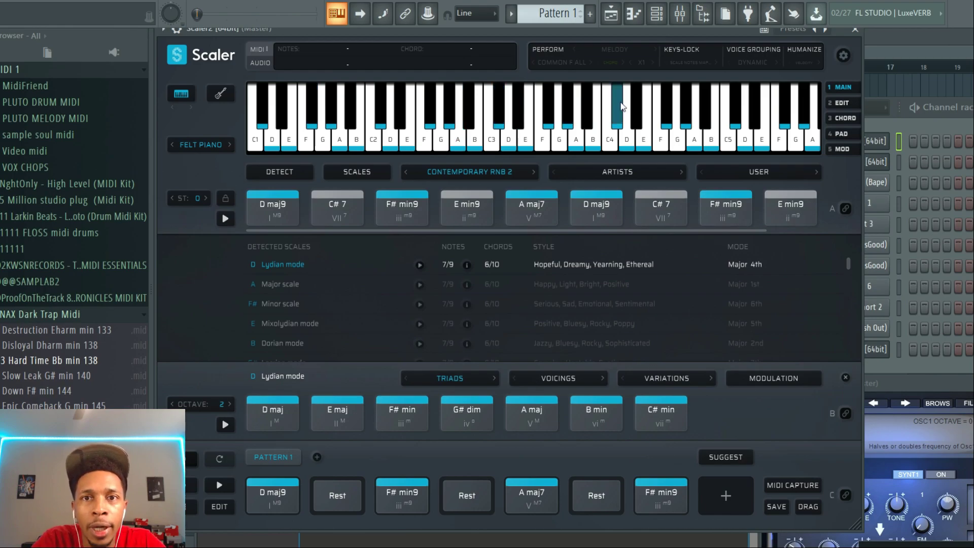
Drag Scaler's chord pattern into RapidComposer's Channel 1 as the Scaler-Chords.mid clip.
drag(629, 29, 151, 31)
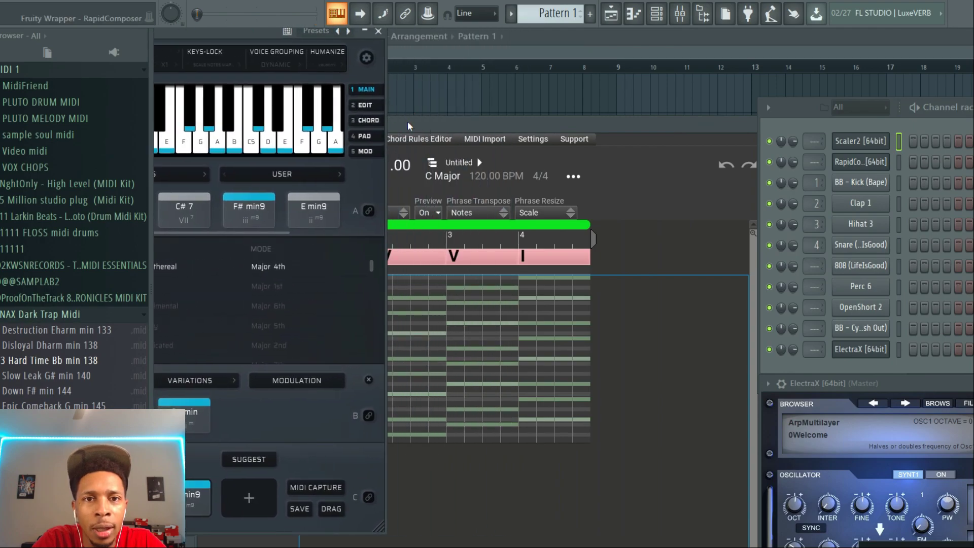
drag(410, 122, 620, 63)
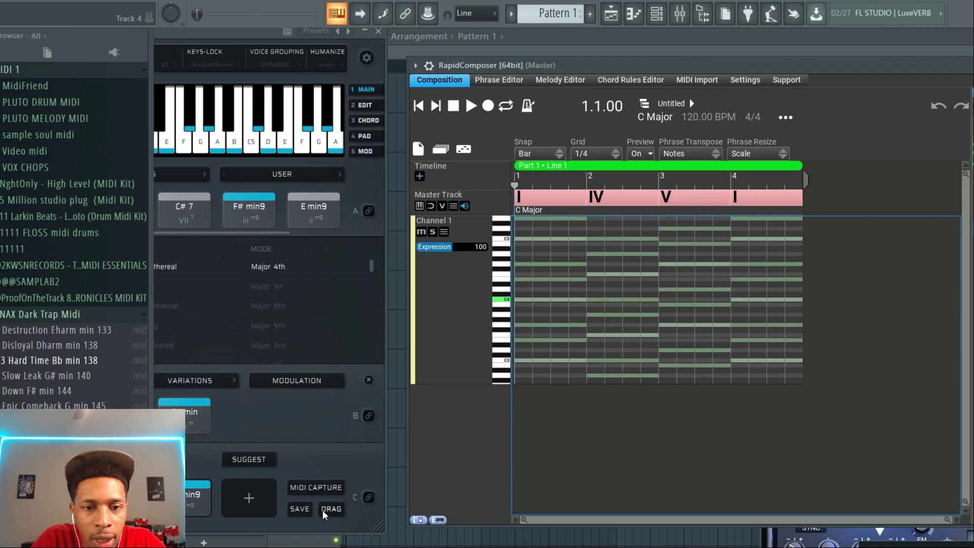
mouse_move(332, 509)
mouse_down()
mouse_move(463, 326)
mouse_move(462, 302)
mouse_up()
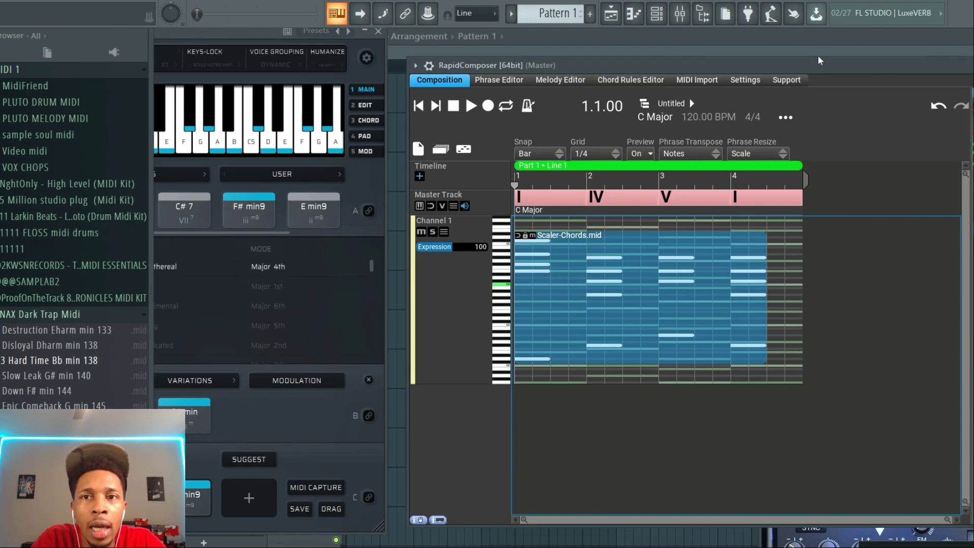
drag(820, 61, 872, 463)
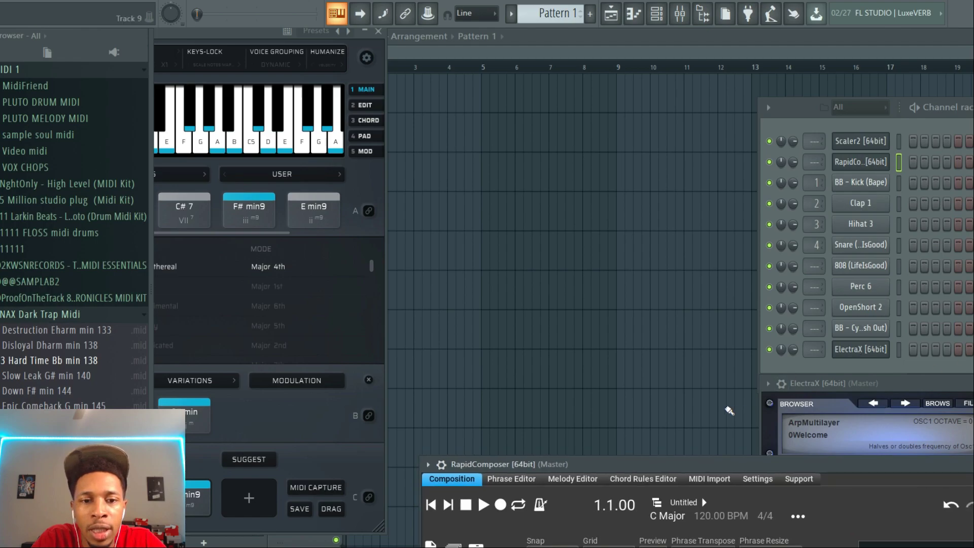
Send the Scaler chords to the ElectraX channel and bring its synth window up.
mouse_move(333, 514)
mouse_down()
mouse_move(831, 335)
mouse_move(865, 356)
mouse_up()
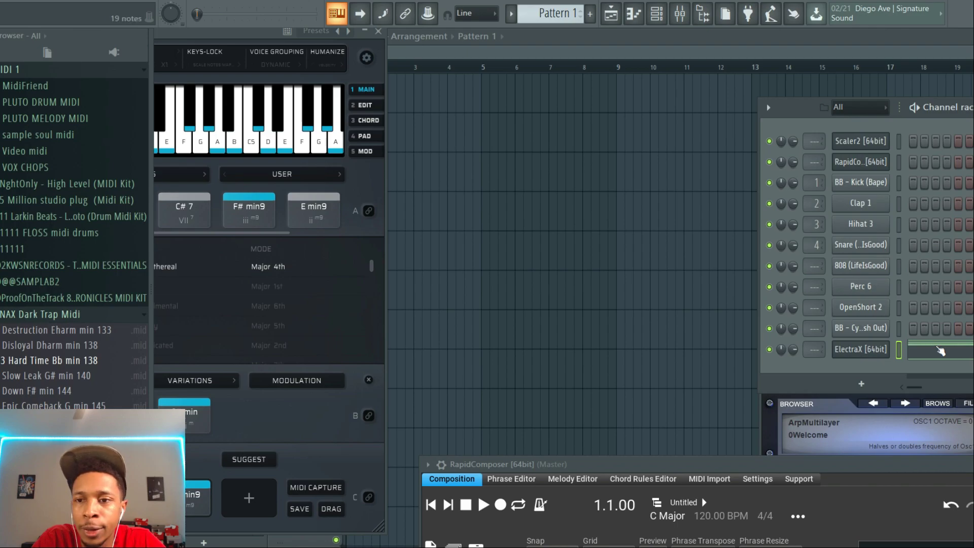
click(861, 356)
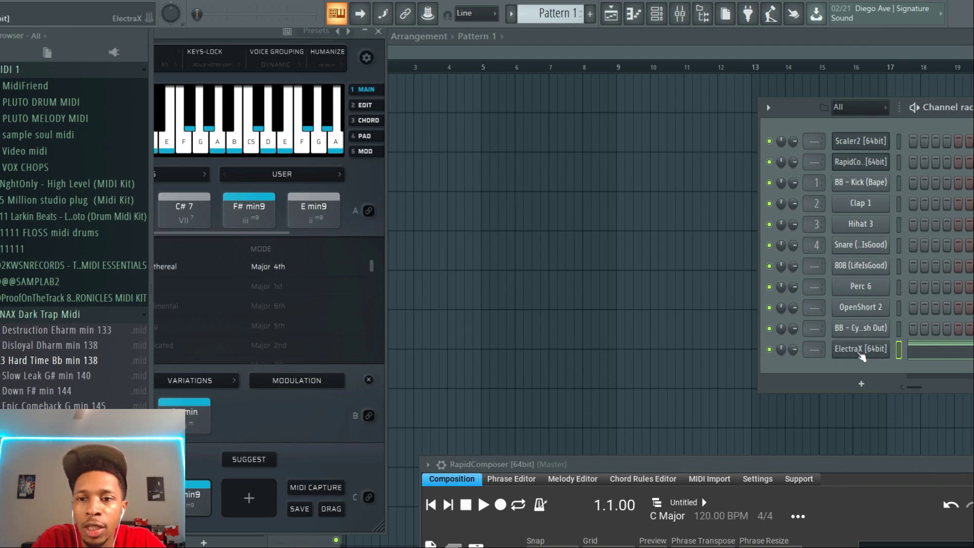
click(861, 357)
drag(914, 391, 501, 63)
Load the Keys - Govern patch from the StudioPlug - Akira bank in ElectraX.
click(538, 94)
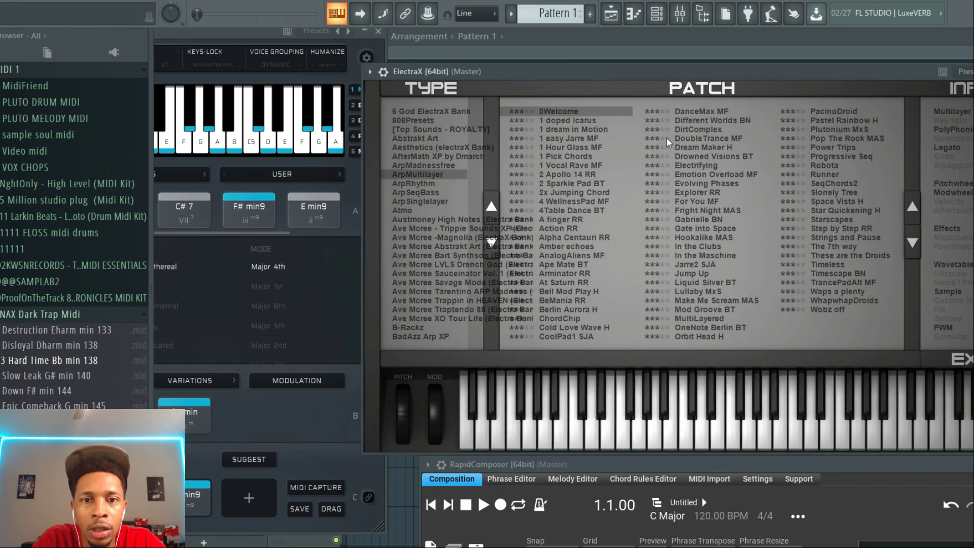
scroll(476, 294, down, 20)
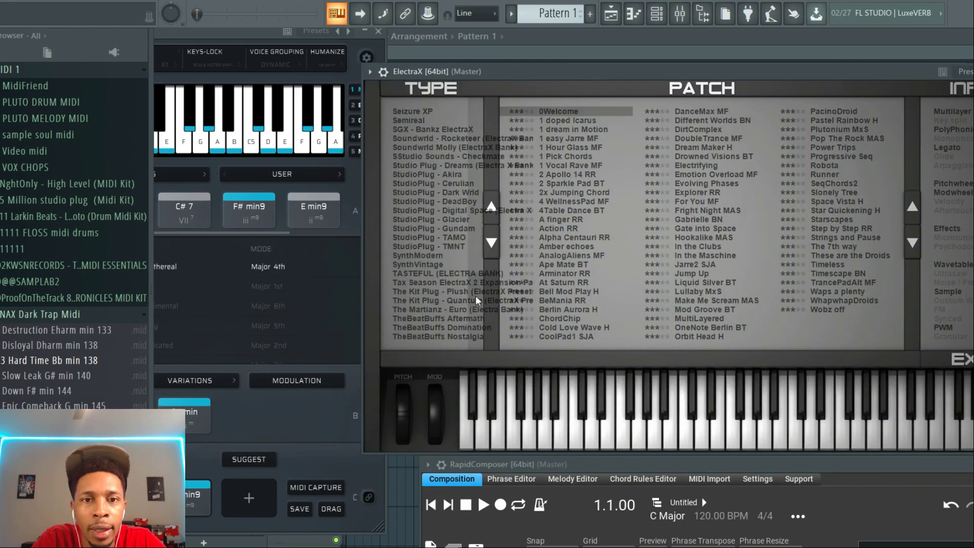
scroll(477, 304, up, 10)
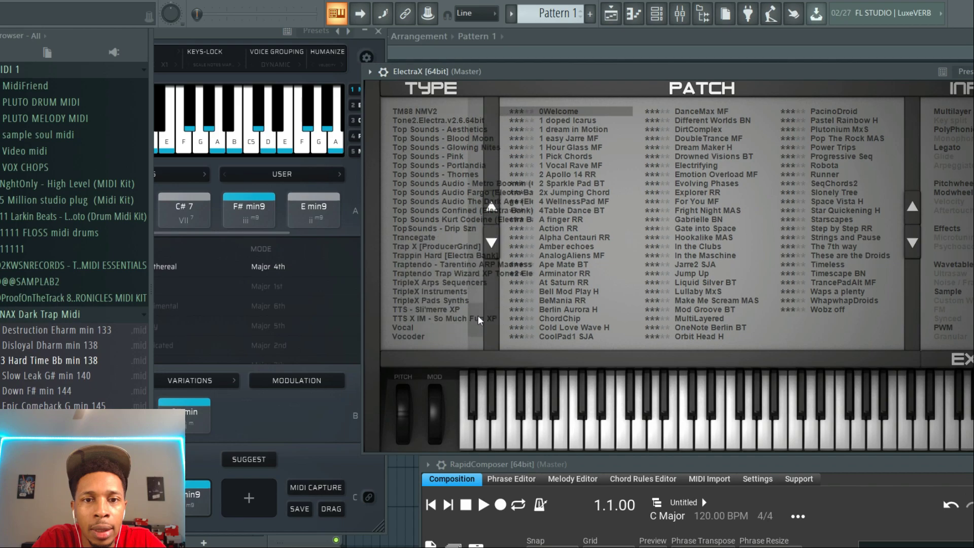
click(430, 230)
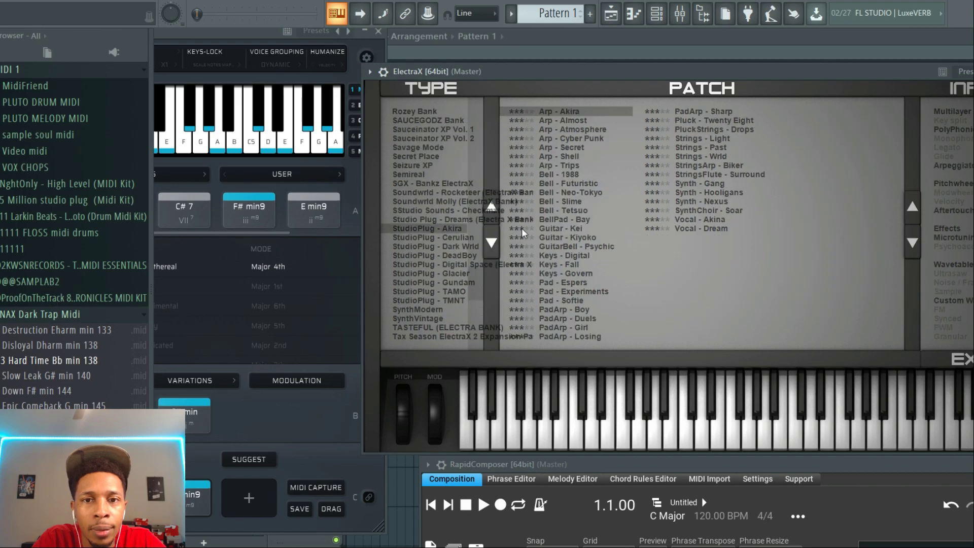
click(576, 274)
drag(635, 76, 239, 283)
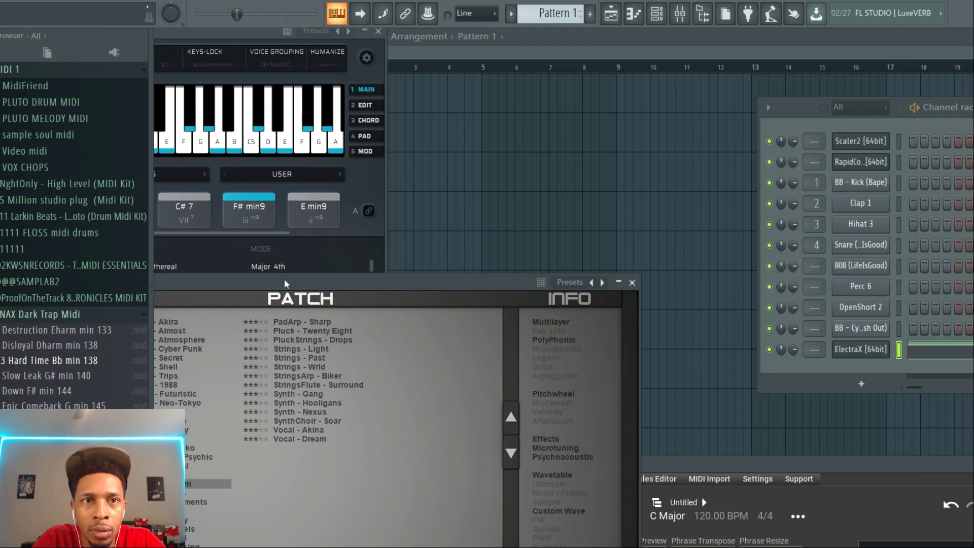
Move the ElectraX channel up to third place in the channel rack.
click(953, 351)
scroll(800, 307, up, 3)
scroll(799, 307, down, 6)
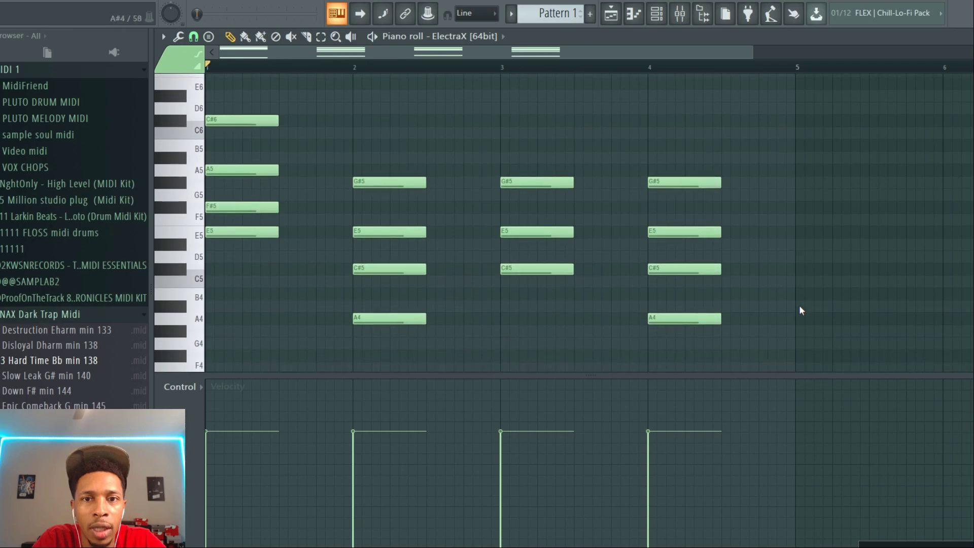
scroll(800, 307, down, 5)
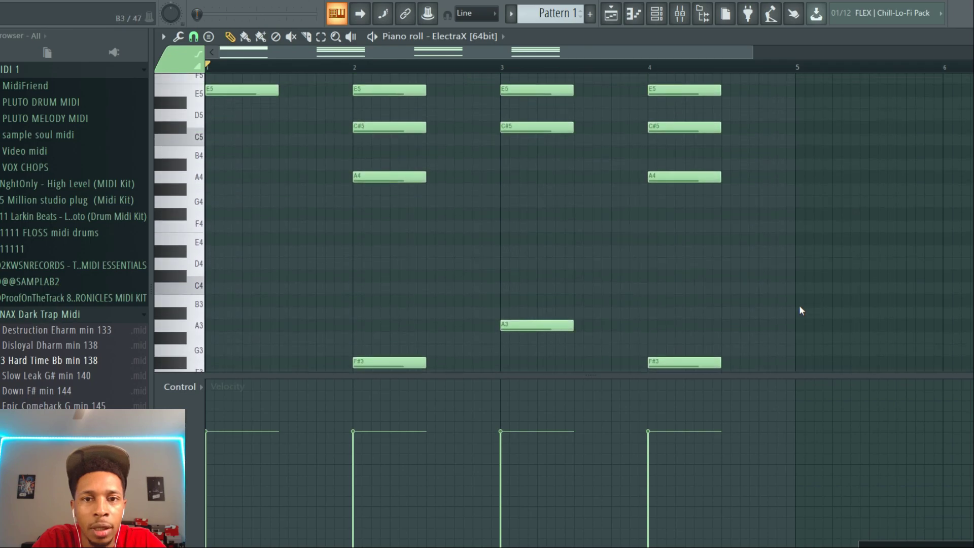
scroll(800, 306, up, 2)
key(F6)
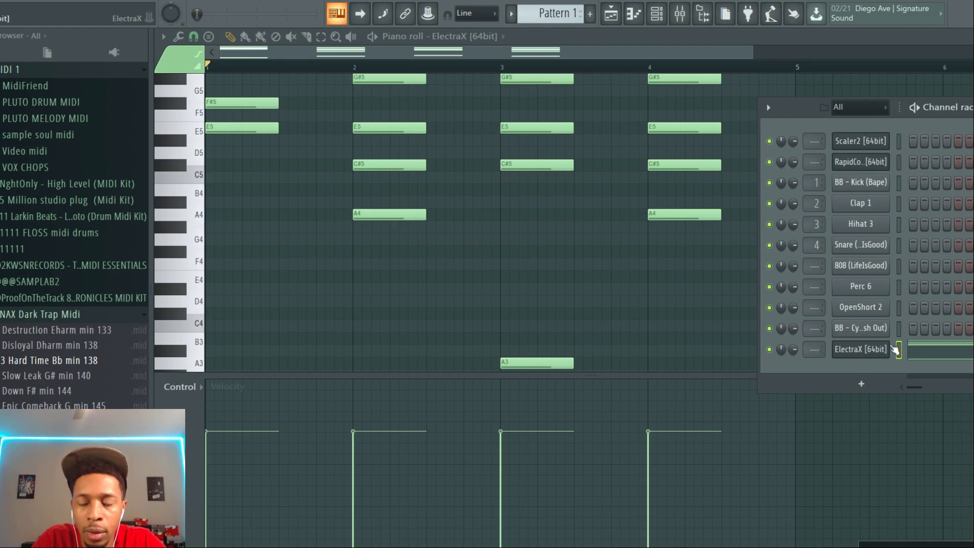
key(alt+Up)
key(alt+Up)
key(alt+Up)
key(alt+Up)
key(alt+Up)
key(alt+Up)
key(alt+Up)
key(alt+Up)
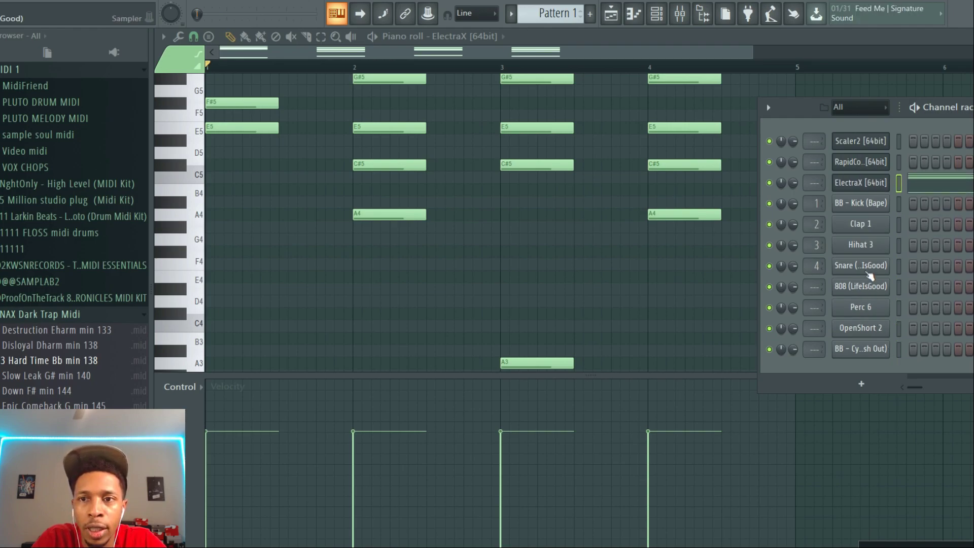
Clone the ElectraX channel into ElectraX #2 with the same Keys - Govern patch.
right_click(861, 183)
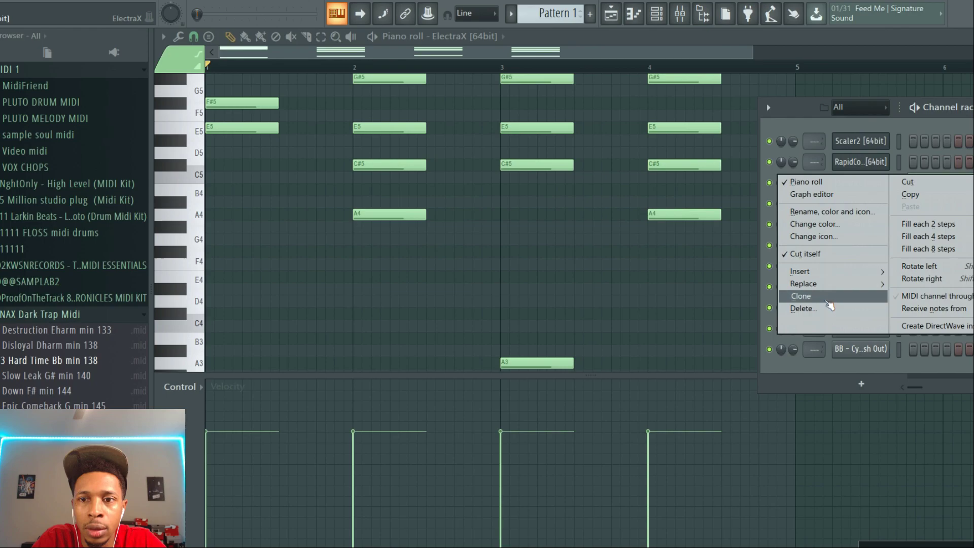
click(828, 299)
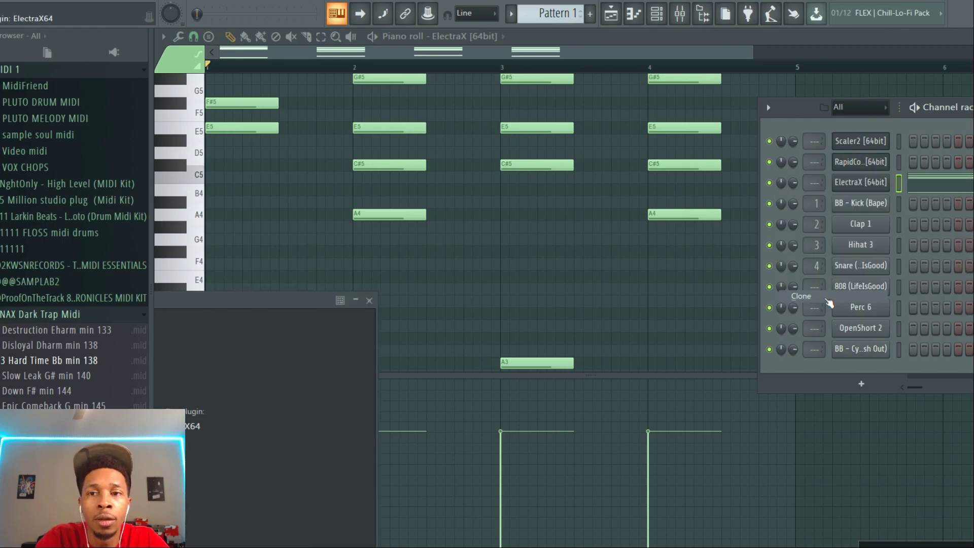
mouse_move(553, 310)
mouse_down()
mouse_move(654, 302)
mouse_move(867, 500)
mouse_move(829, 449)
mouse_move(833, 394)
mouse_up()
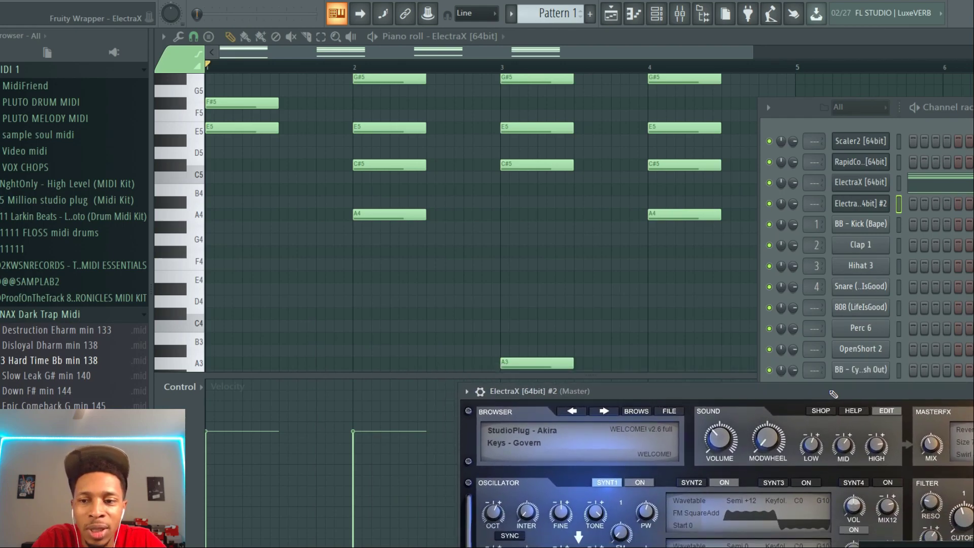
Check the chords in Scaler 2, then return to RapidComposer showing Scaler-Chords.mid on Channel 1.
click(866, 165)
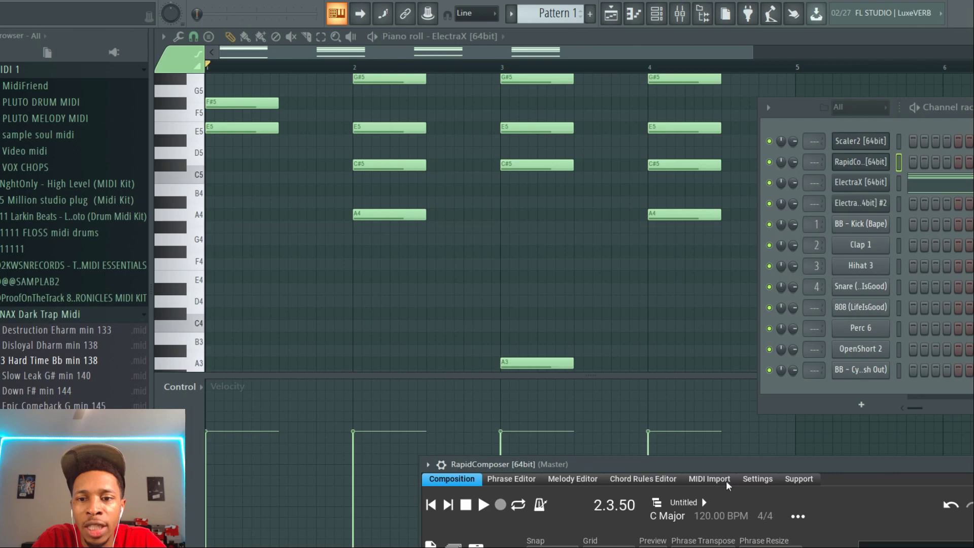
drag(742, 462, 546, 6)
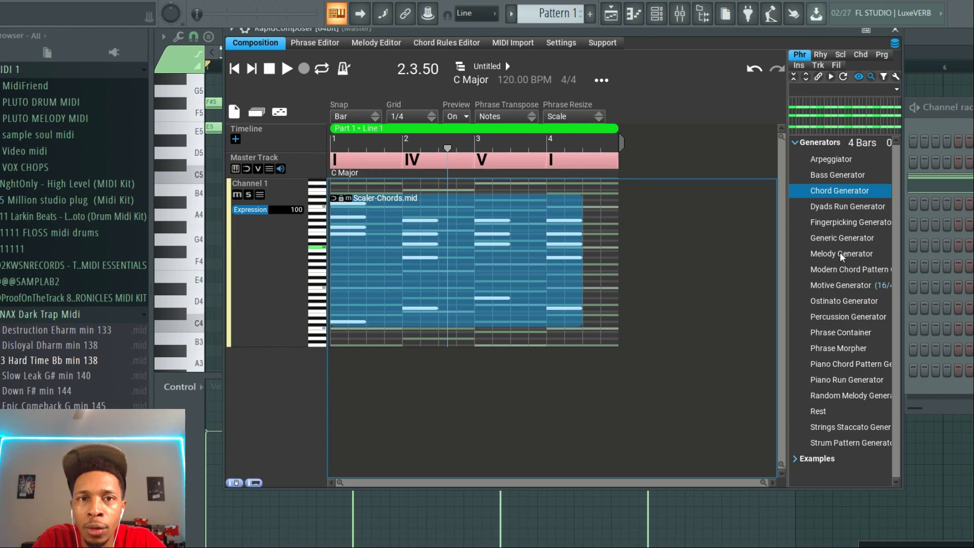
click(918, 120)
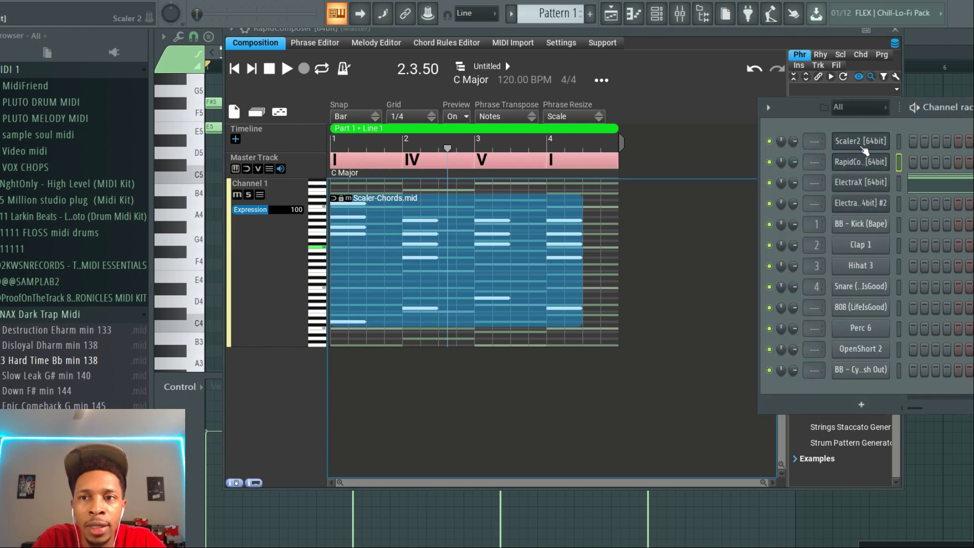
click(865, 145)
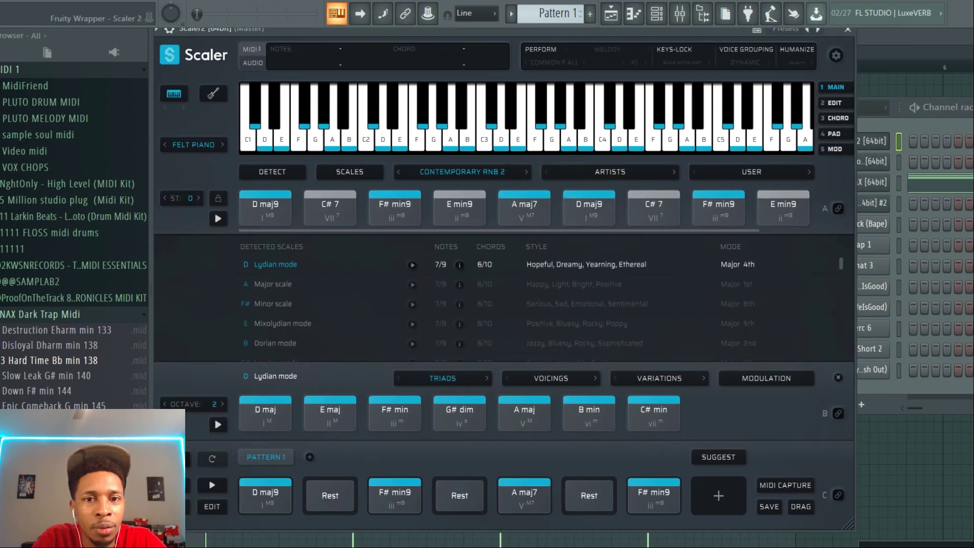
drag(688, 29, 444, 362)
click(854, 162)
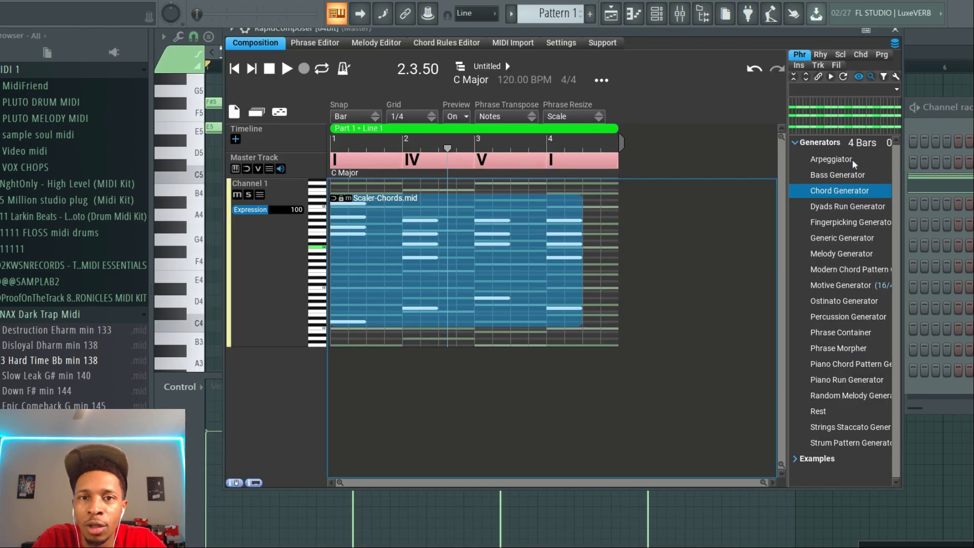
Set RapidComposer's master key to F#/Gb Natural Minor.
click(458, 80)
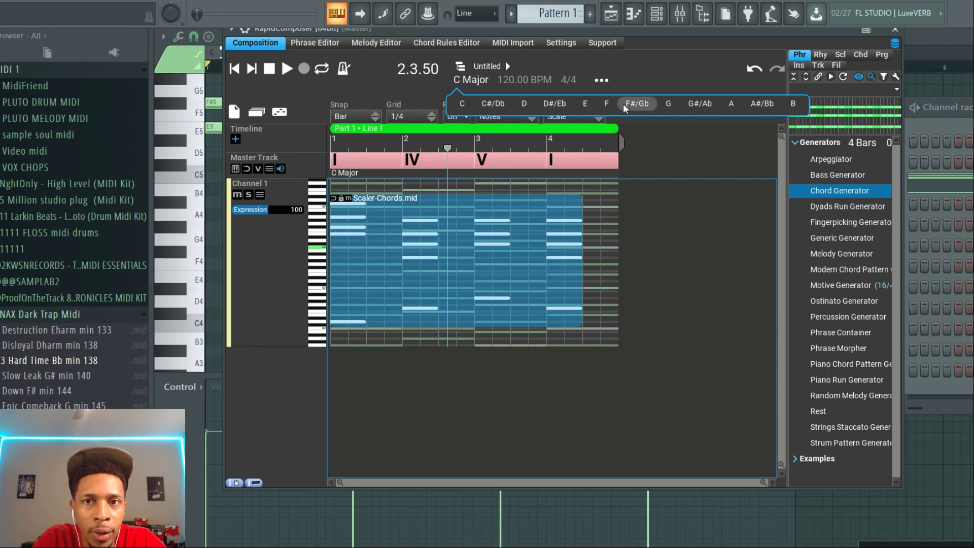
click(625, 104)
click(493, 78)
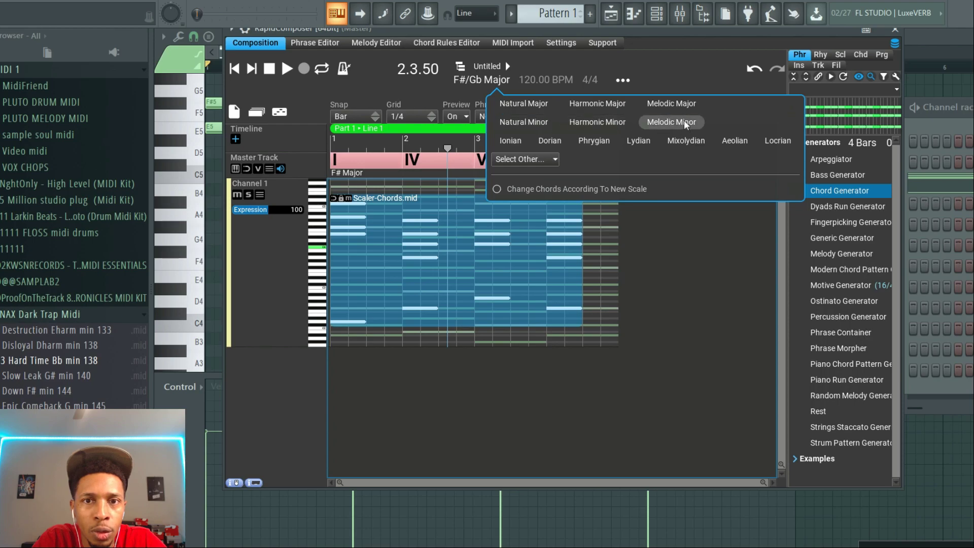
click(538, 123)
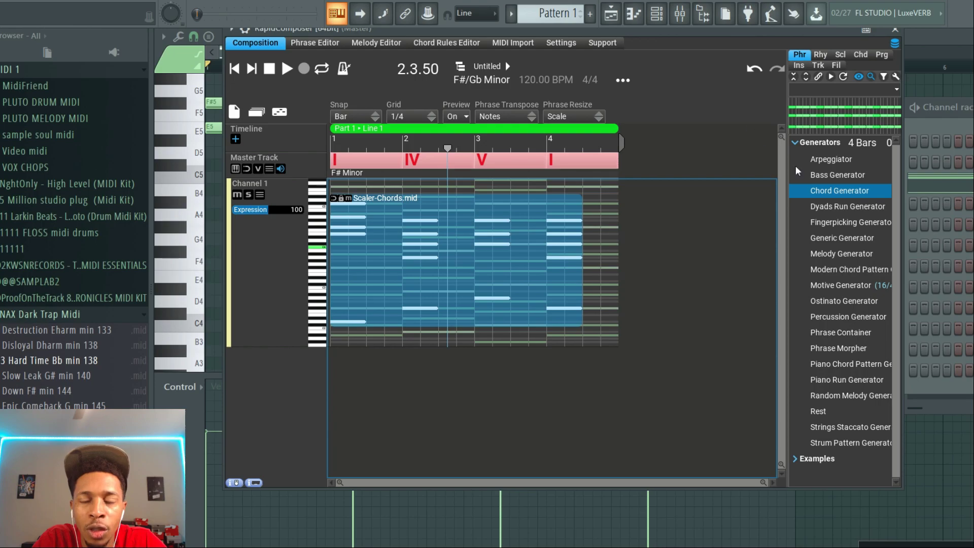
Drop a four-bar Melody Generator phrase onto Channel 1 and enlarge its lane.
click(839, 254)
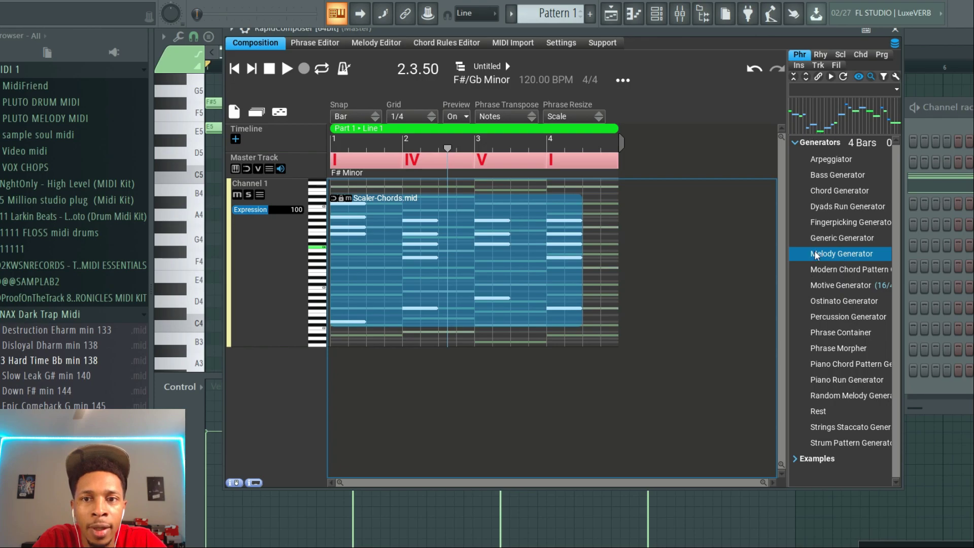
mouse_move(803, 254)
mouse_down()
mouse_move(324, 294)
mouse_move(286, 283)
mouse_up()
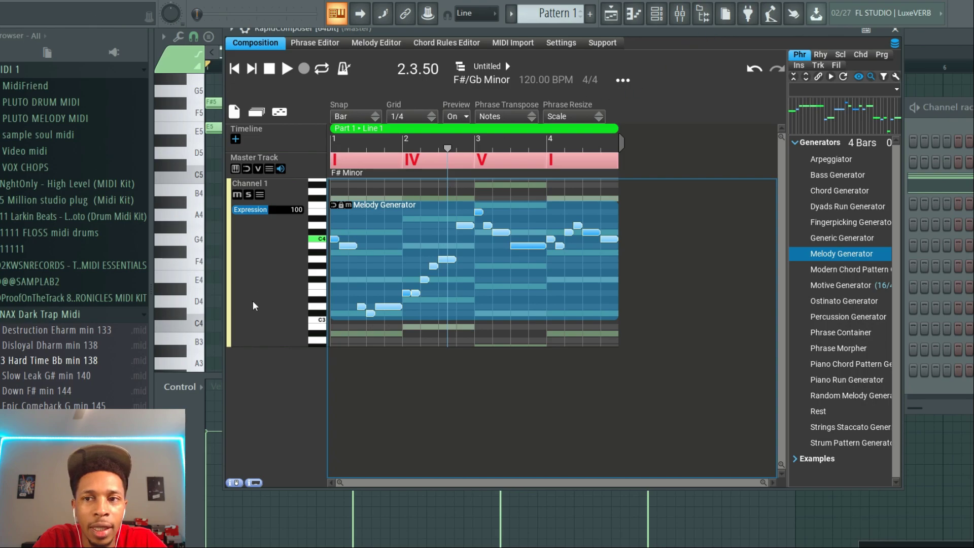
click(951, 120)
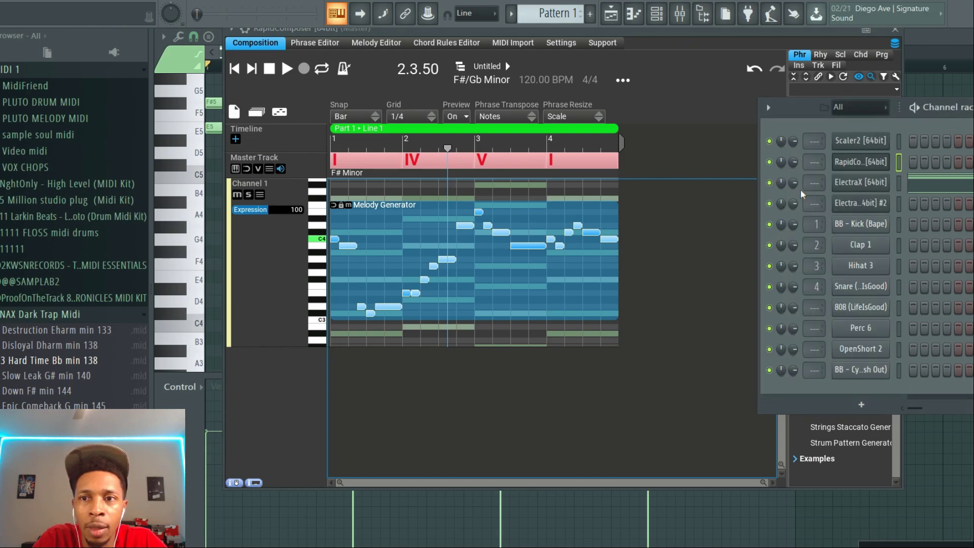
double_click(270, 288)
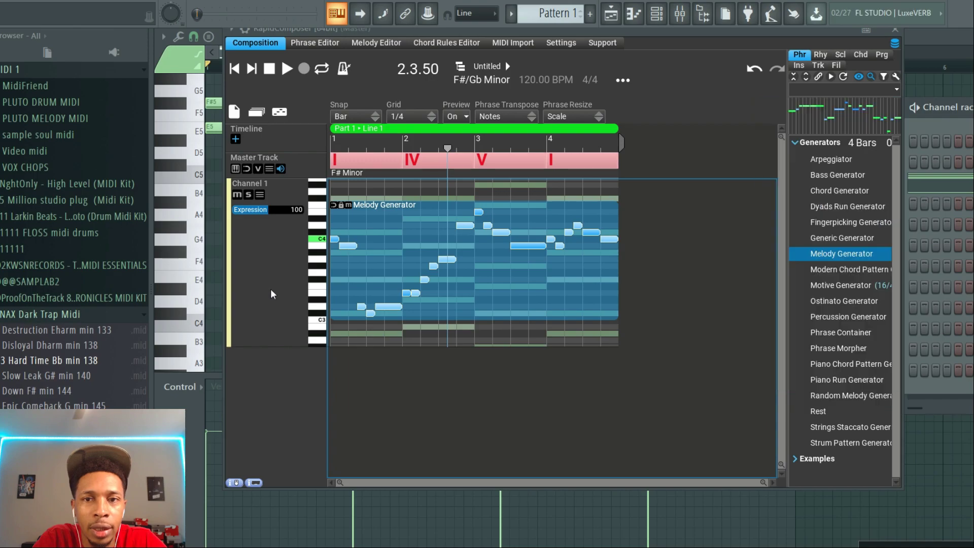
scroll(784, 419, down, 3)
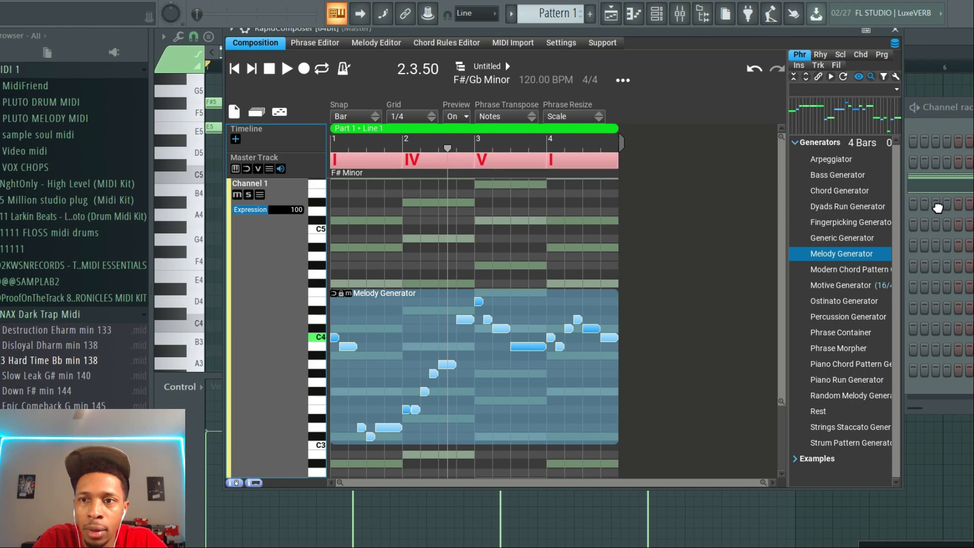
click(250, 282)
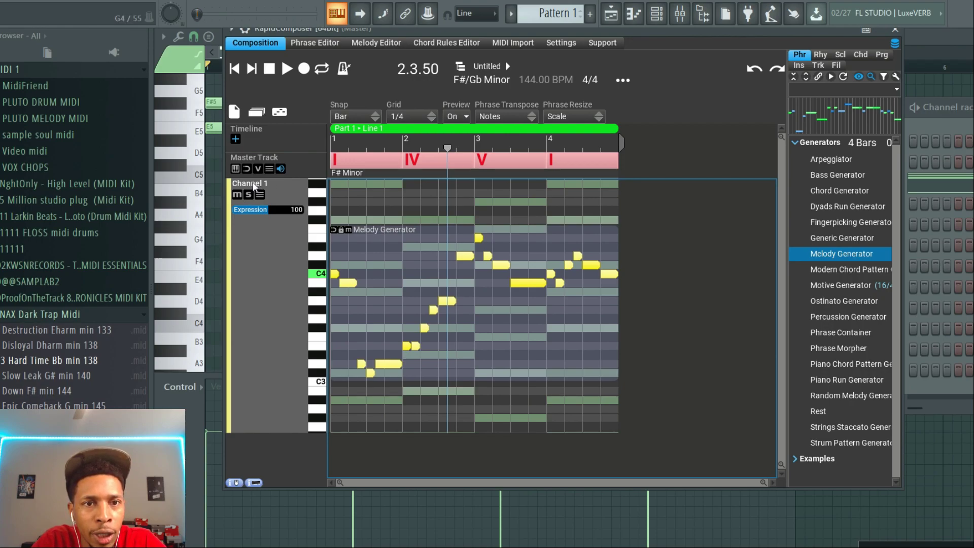
Send the RapidComposer Channel 1 melody onto ElectraX #2 and show its four bars in the piano roll.
drag(254, 186, 939, 182)
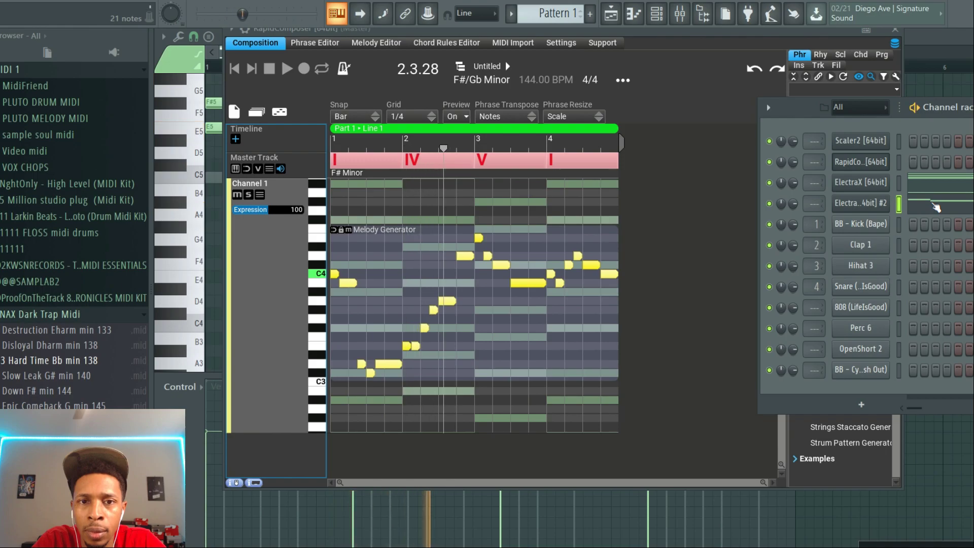
key(space)
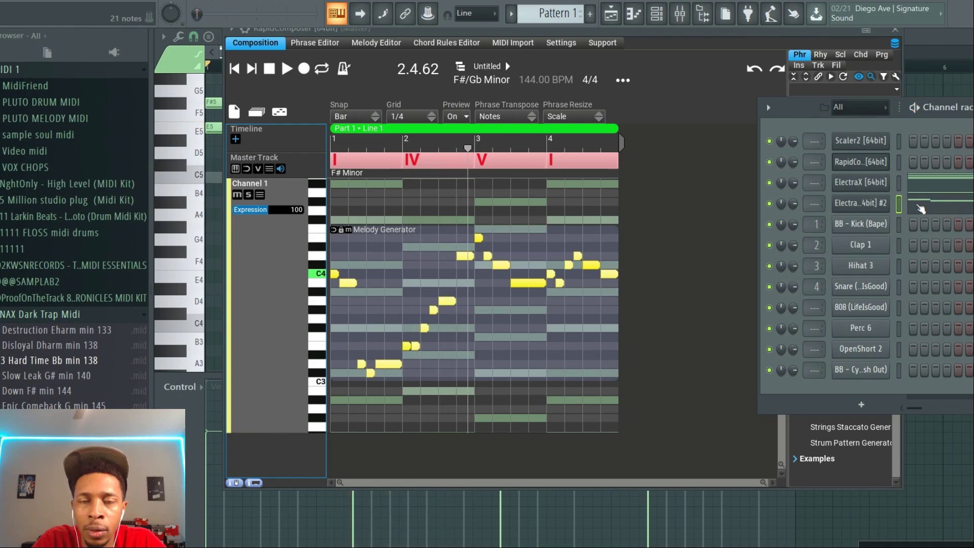
click(921, 208)
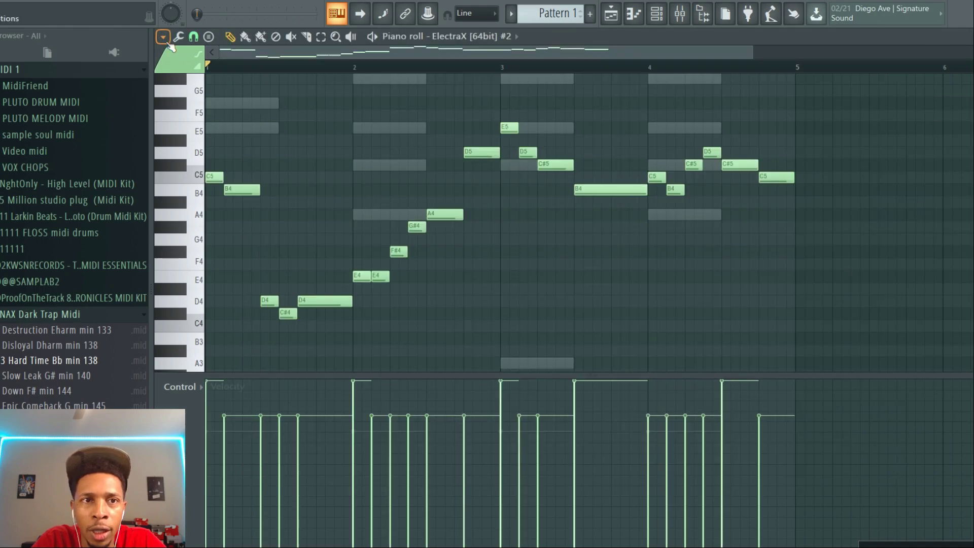
Set piano roll scale highlighting to root F# with the Minor Natural (Aeolian) scale.
click(163, 37)
mouse_move(202, 114)
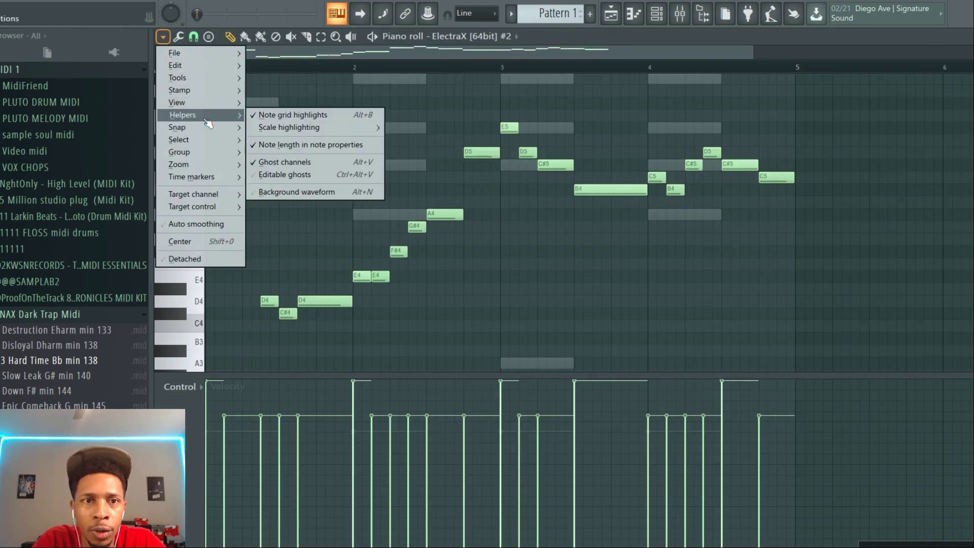
mouse_move(307, 130)
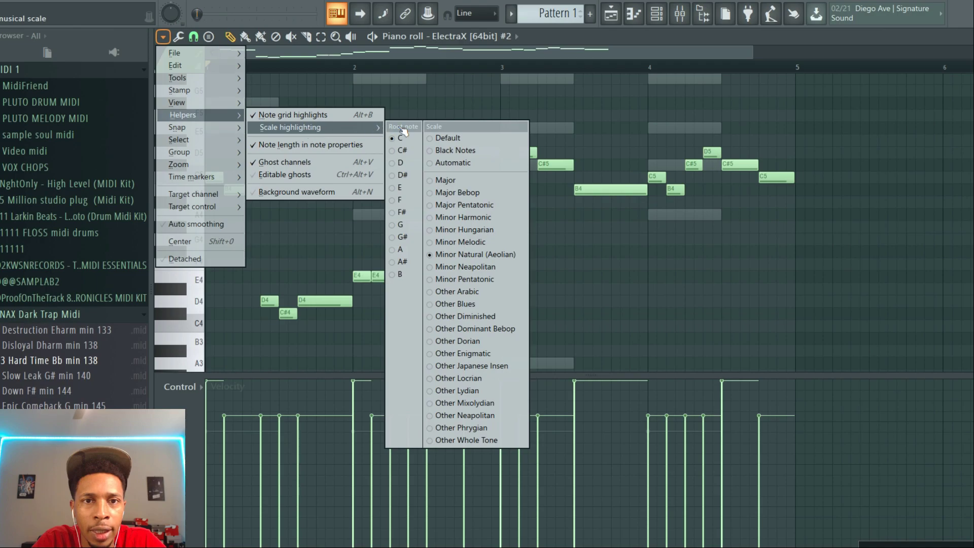
click(412, 213)
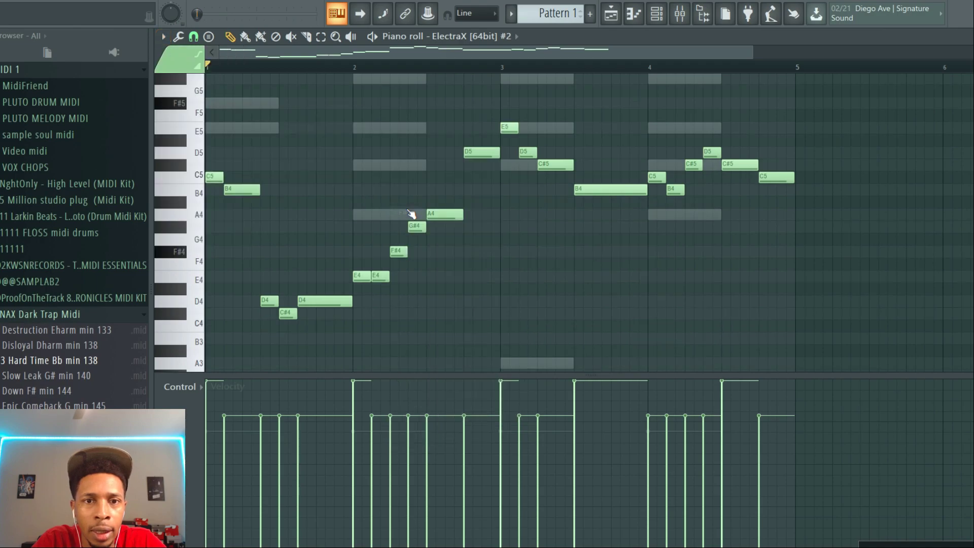
click(163, 36)
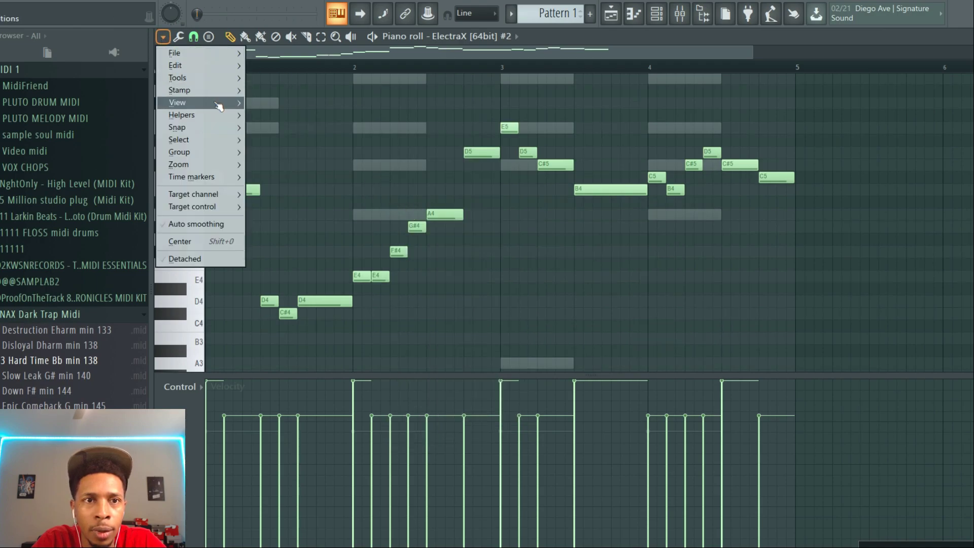
mouse_move(223, 115)
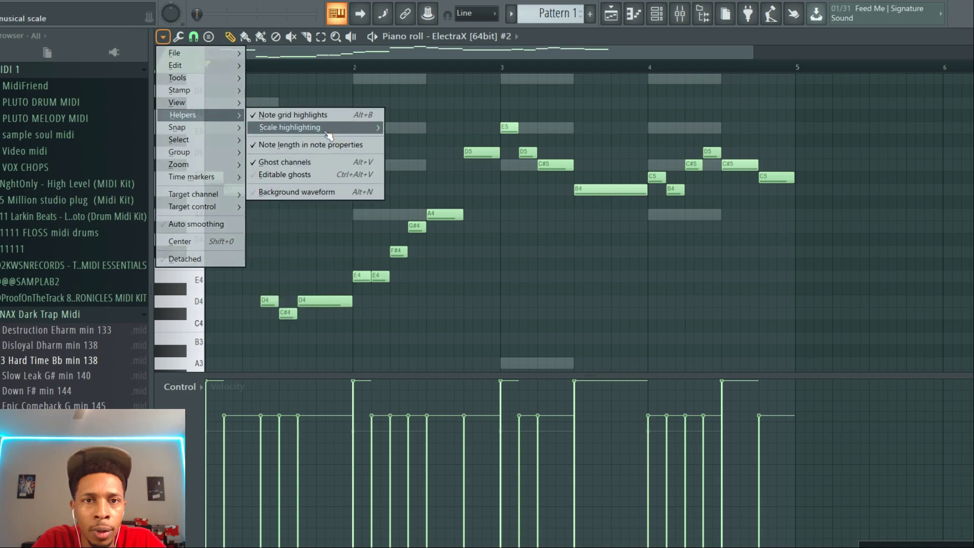
mouse_move(328, 135)
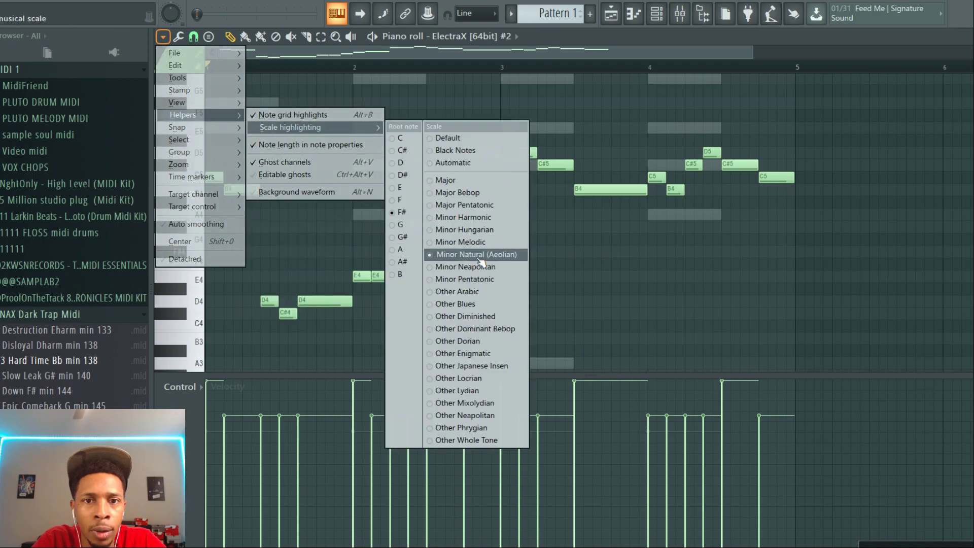
click(662, 38)
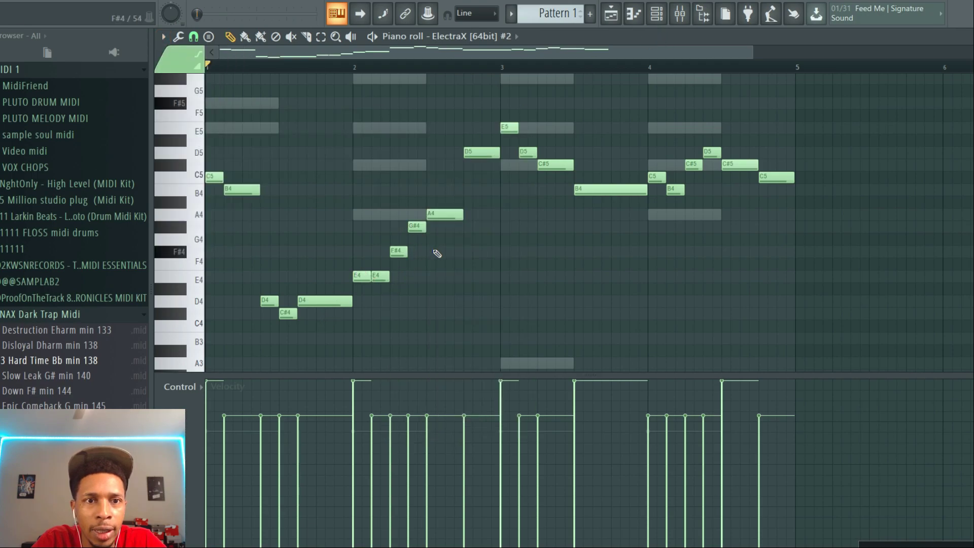
Raise the first C5 note and the bar-4 C5 note each a semitone to C#5.
click(218, 178)
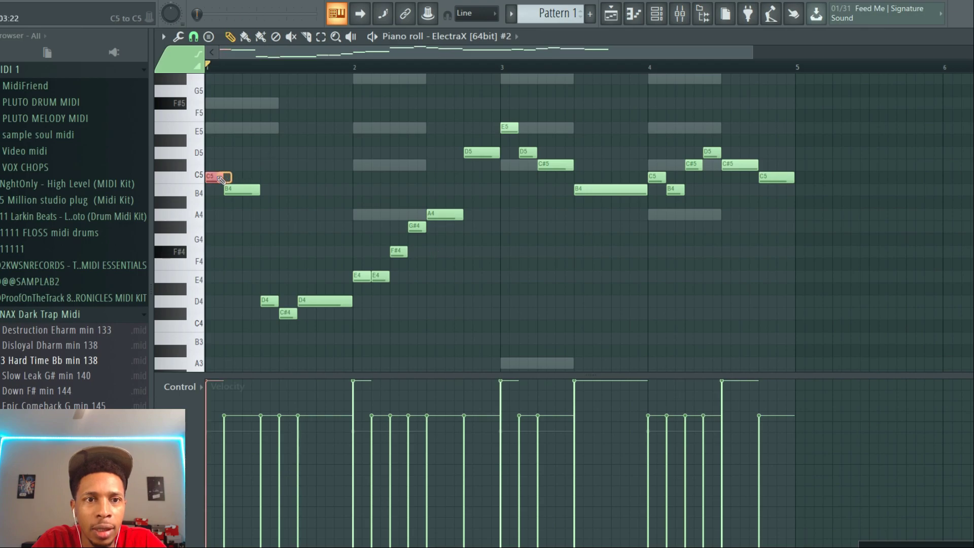
key(shift+Up)
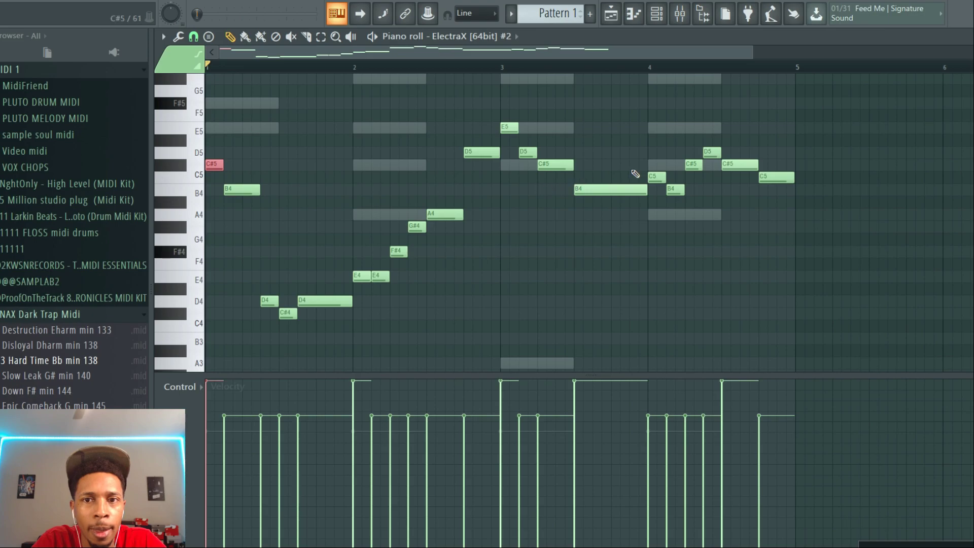
click(657, 176)
key(shift+Up)
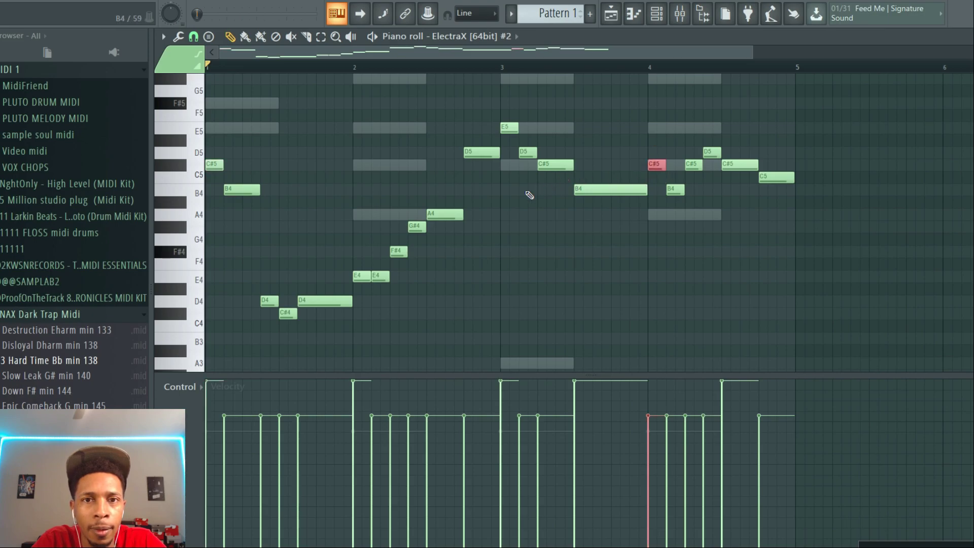
scroll(529, 195, up, 5)
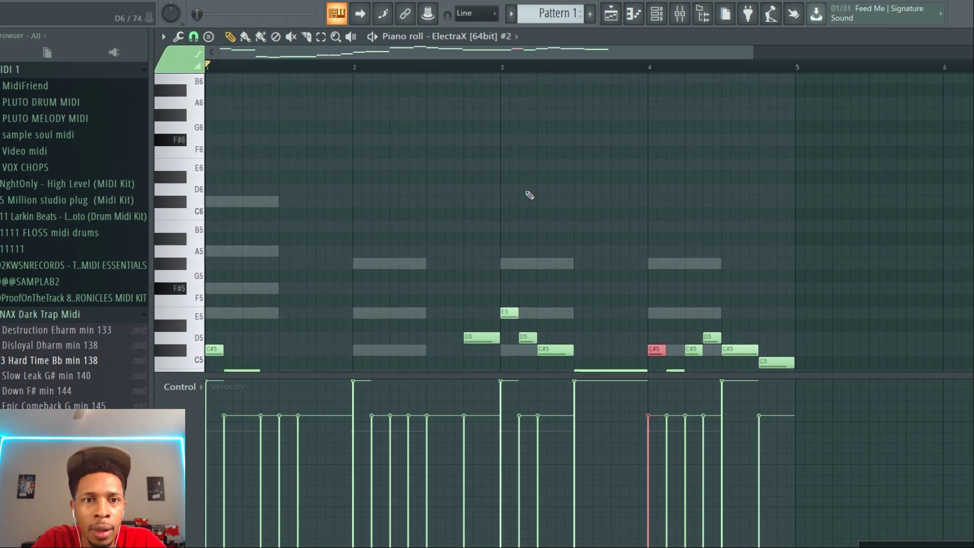
scroll(529, 195, down, 4)
Play the melody, lower the final C5 note to B4, and return to the channel rack.
key(space)
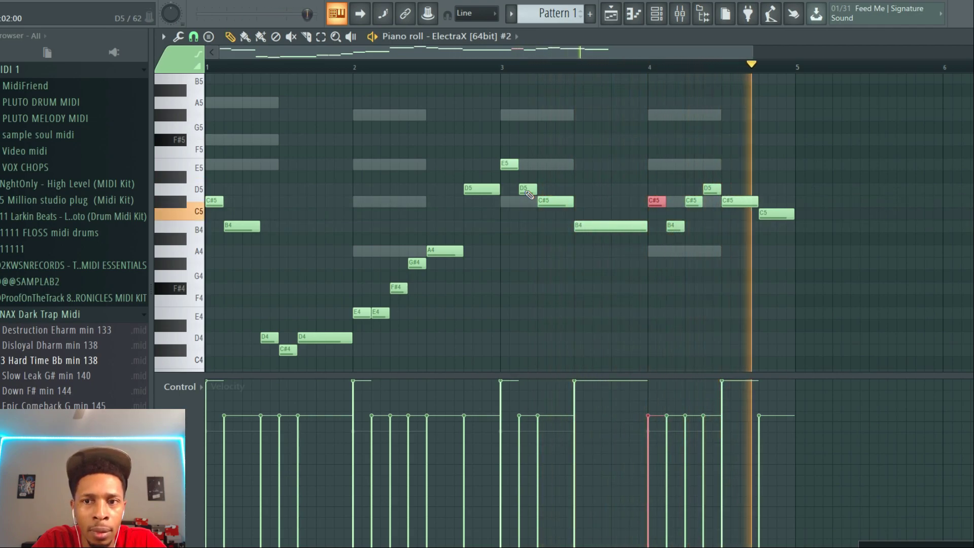
drag(779, 210, 779, 222)
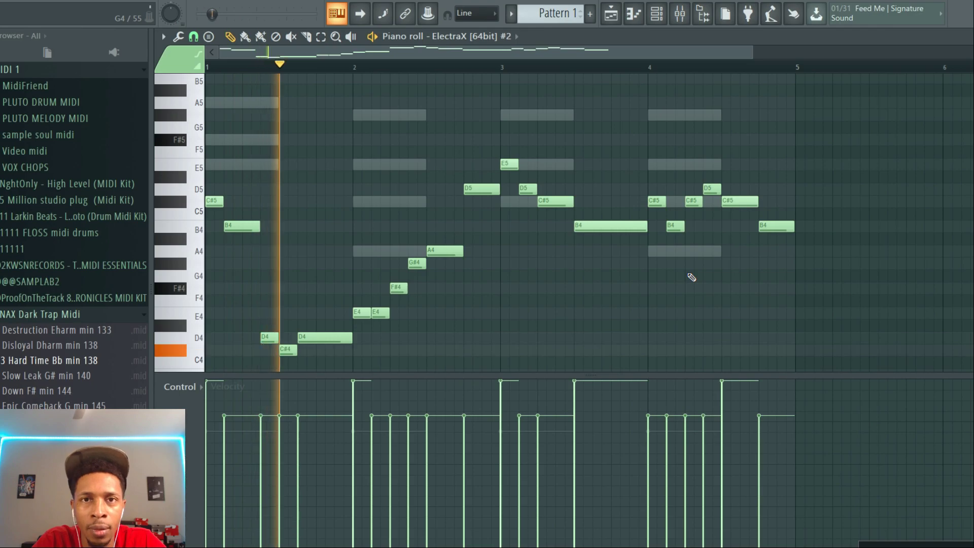
key(space)
key(F6)
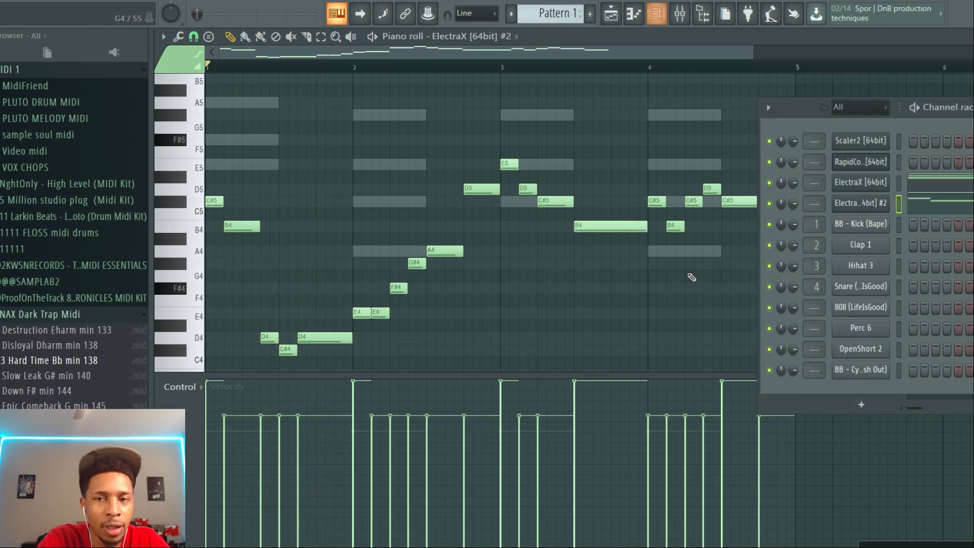
Cut the notes from both the second and first ElectraX channels.
right_click(868, 203)
click(906, 201)
right_click(880, 186)
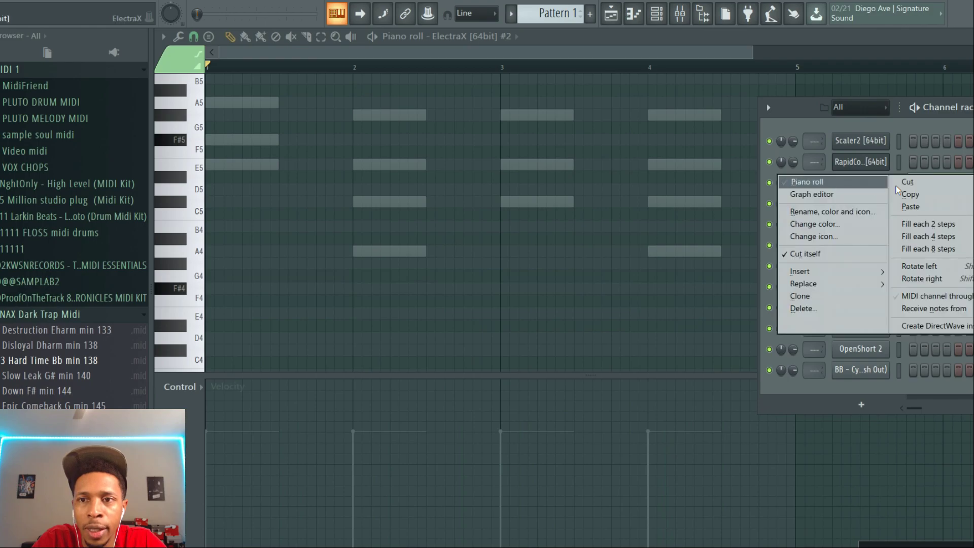
click(907, 183)
Open Scaler 2's chord-set genre list, then switch to the BeatStars Sound Kits page.
click(857, 141)
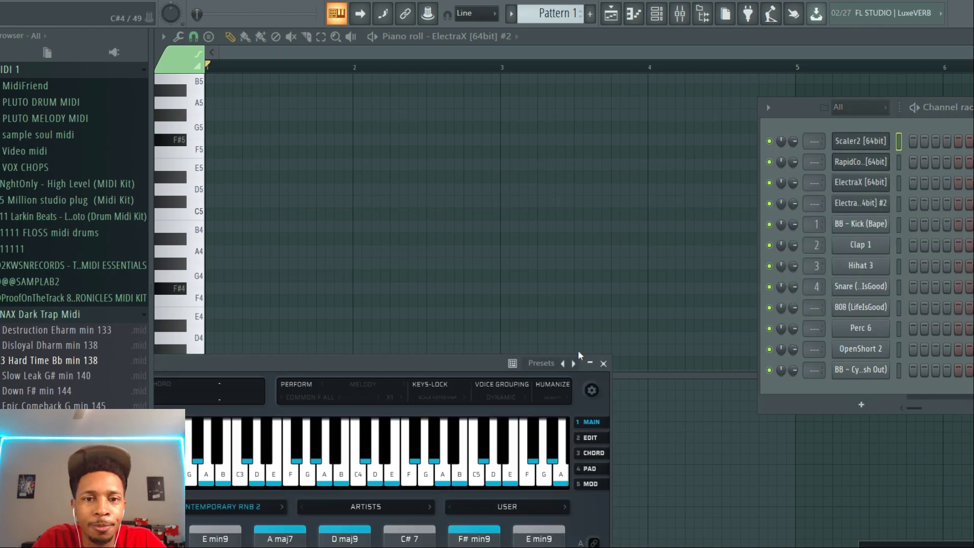
drag(579, 356, 814, 20)
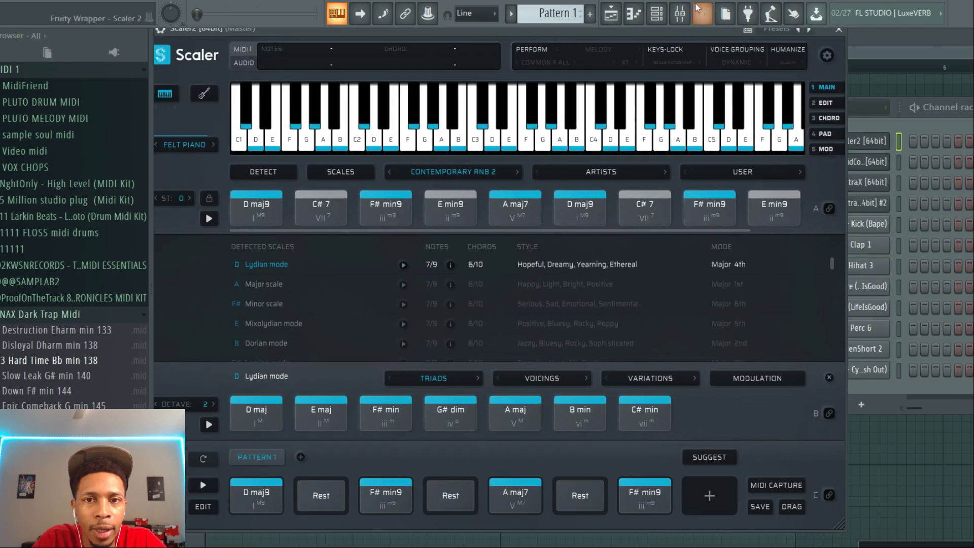
click(483, 172)
mouse_move(448, 216)
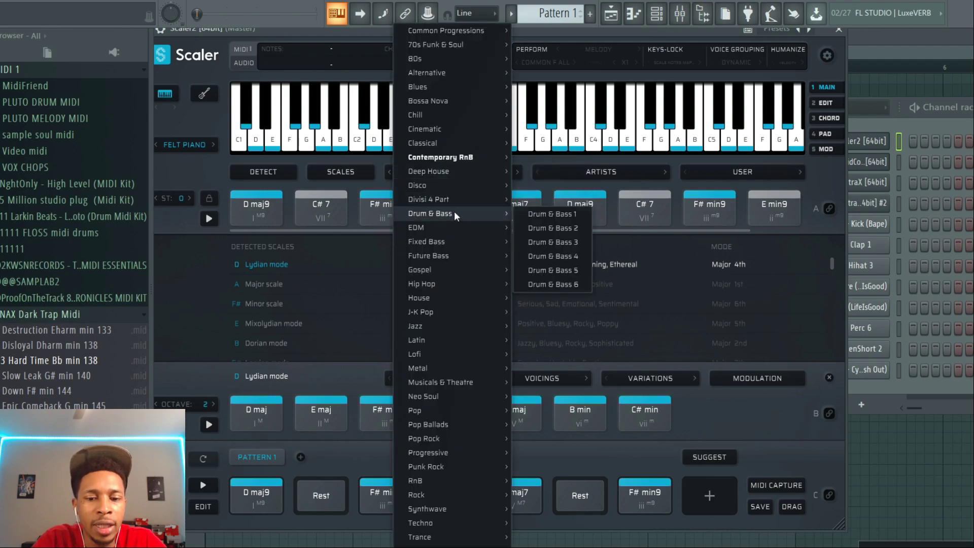
key(alt+Tab)
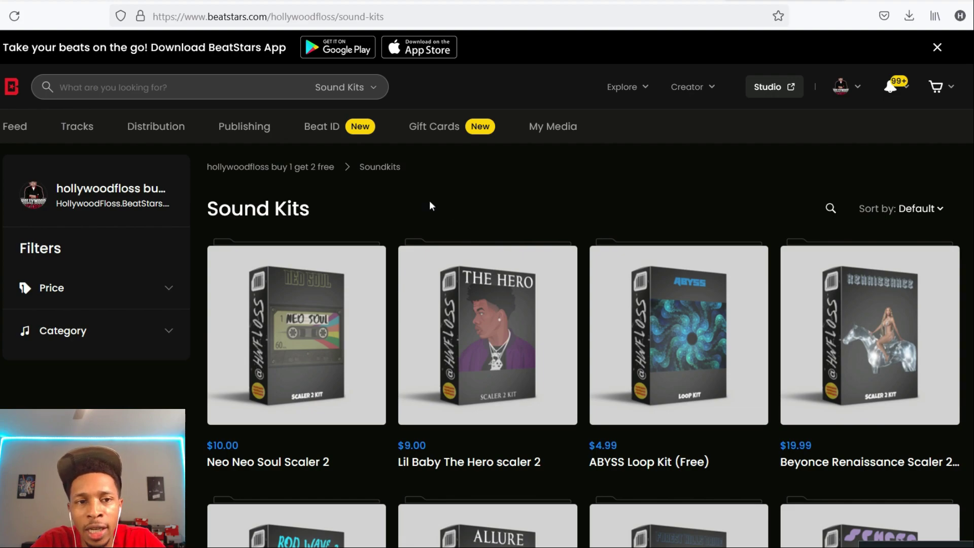
scroll(445, 220, down, 10)
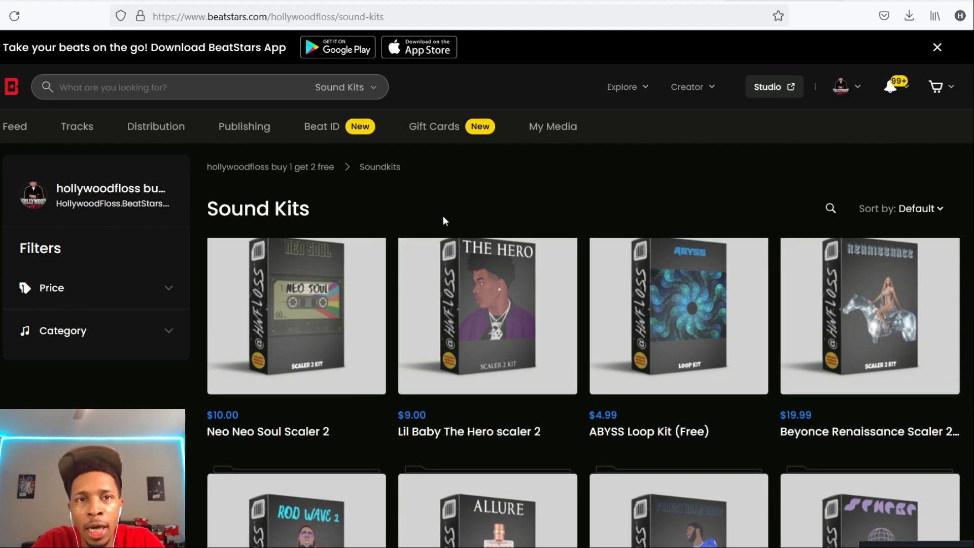
scroll(445, 220, down, 5)
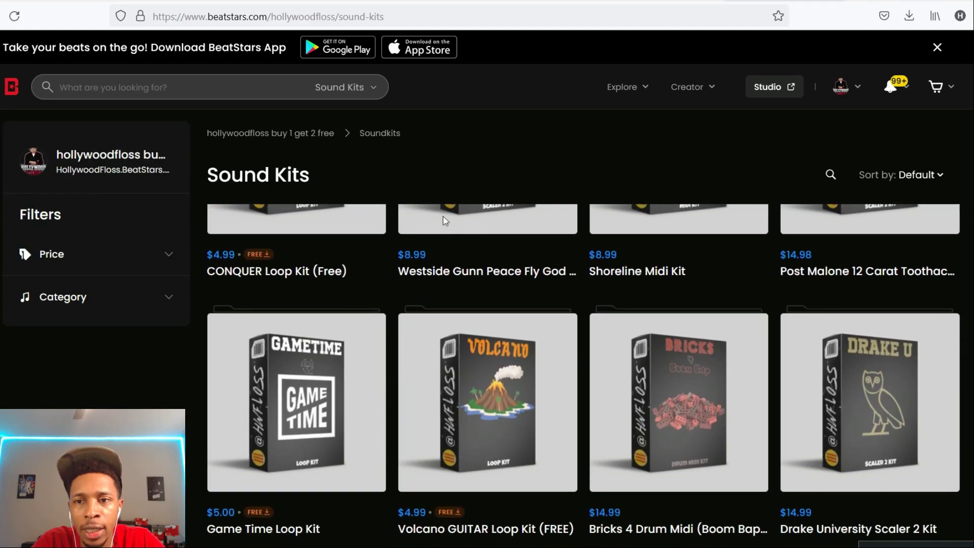
scroll(445, 221, up, 2)
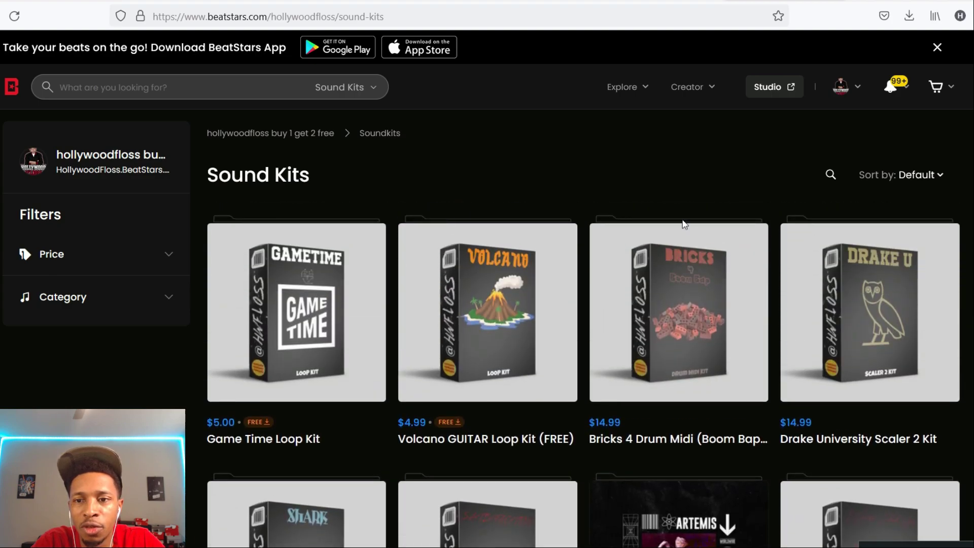
scroll(871, 321, down, 6)
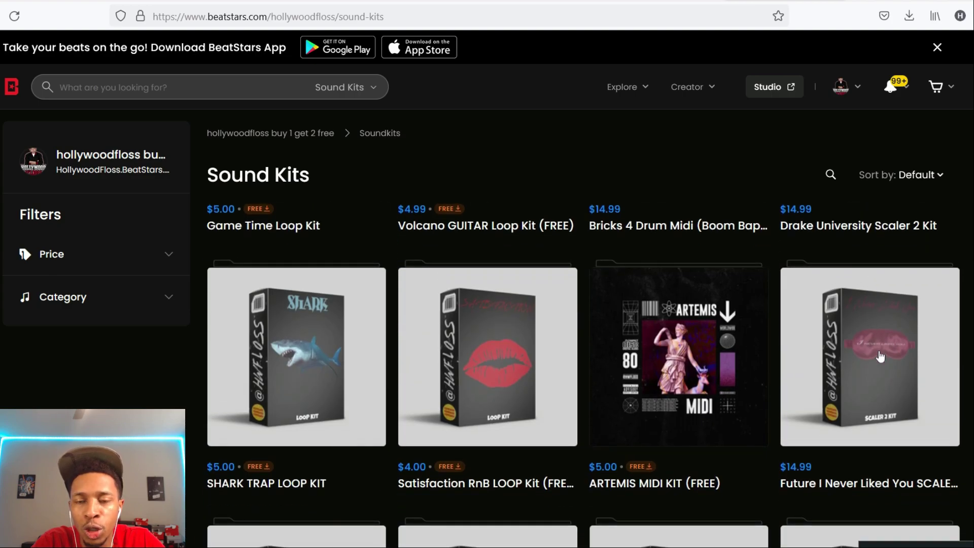
scroll(878, 345, down, 10)
scroll(880, 358, down, 8)
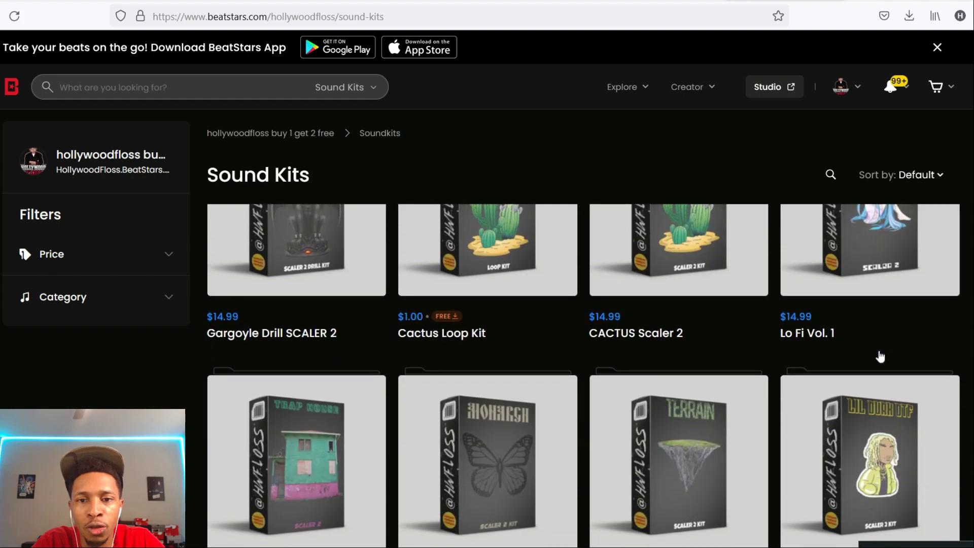
scroll(871, 284, down, 6)
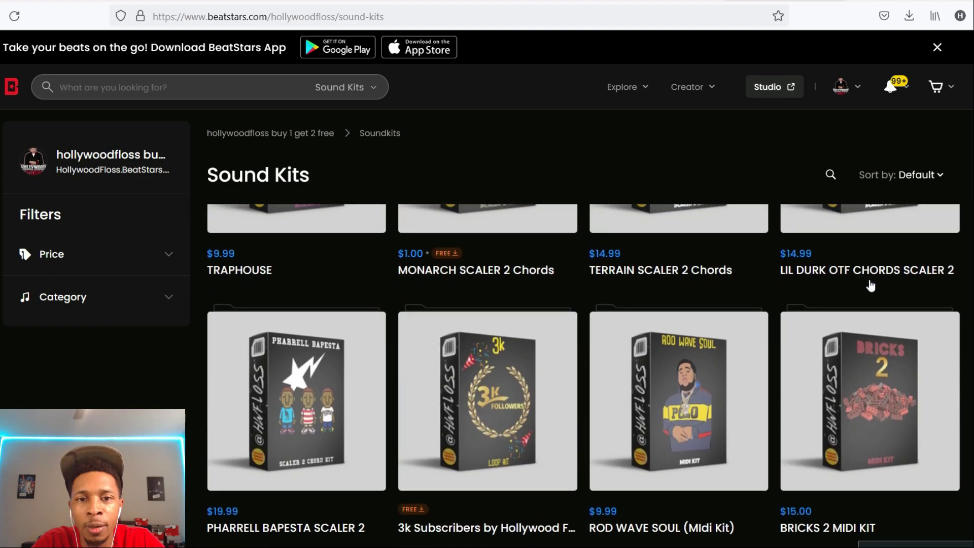
scroll(872, 284, down, 13)
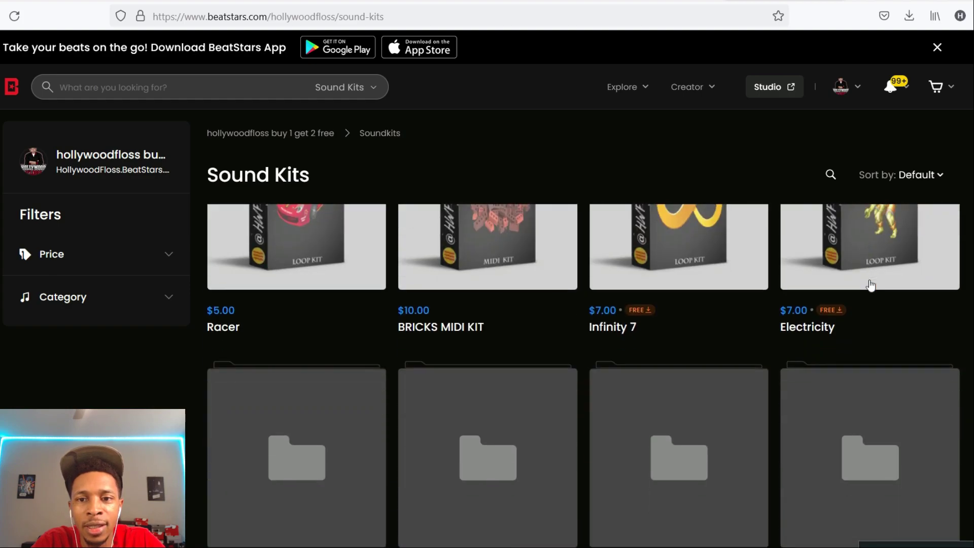
scroll(872, 285, down, 14)
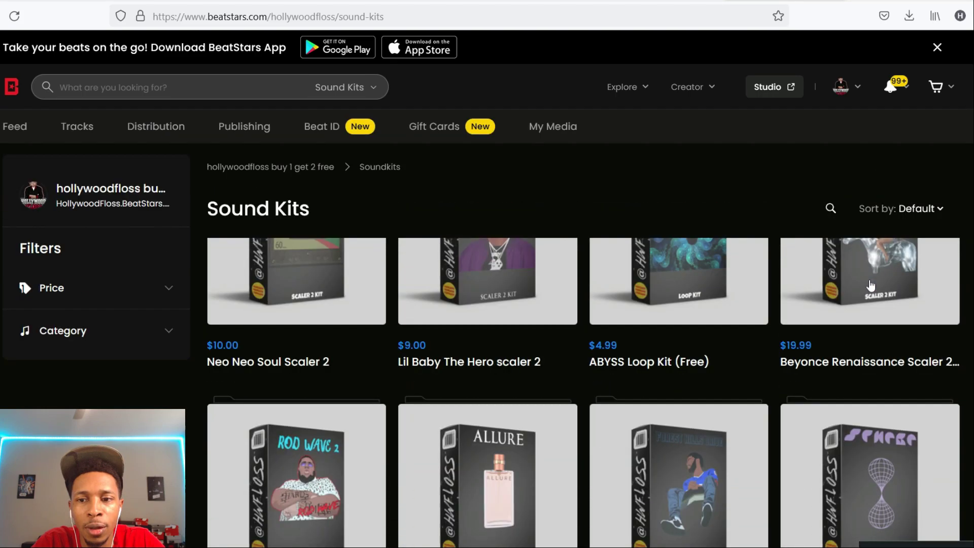
scroll(871, 285, down, 10)
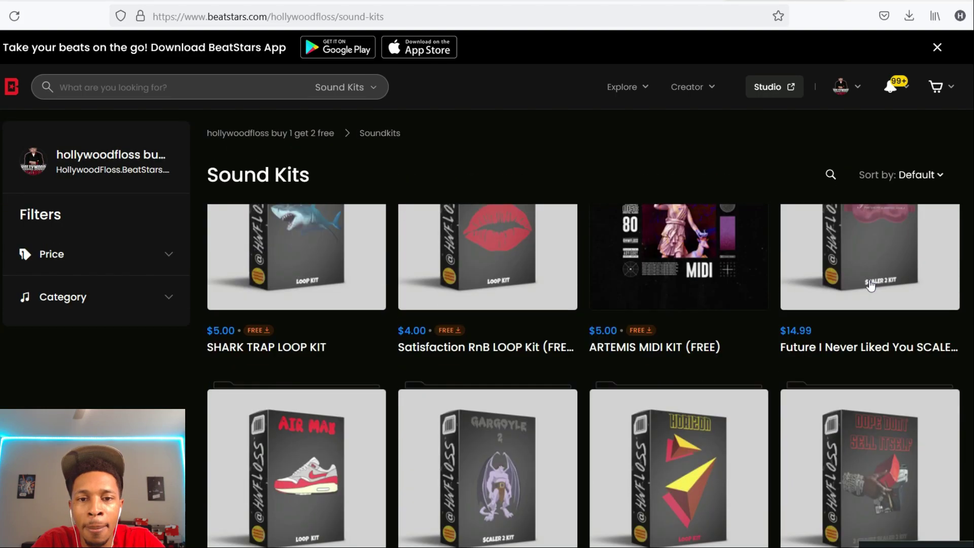
scroll(871, 285, down, 20)
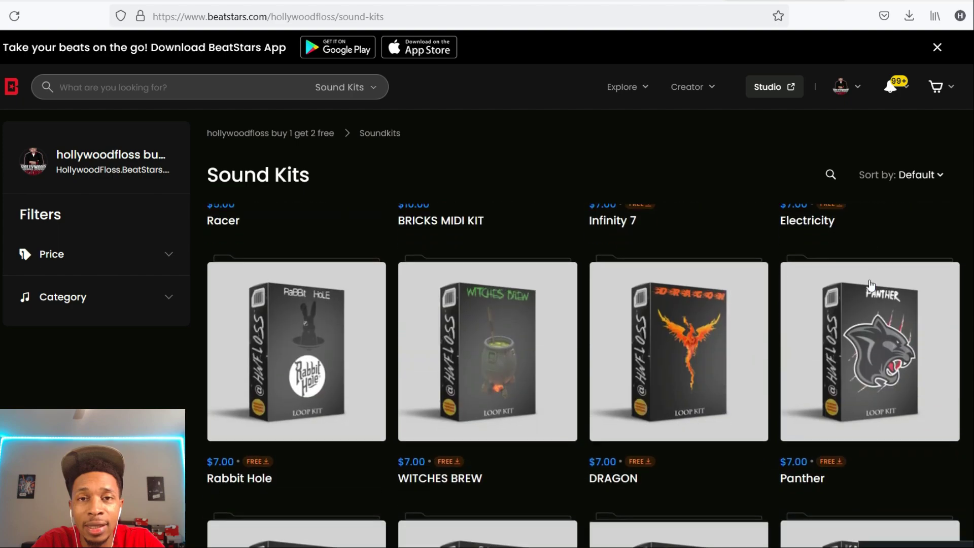
scroll(870, 285, down, 8)
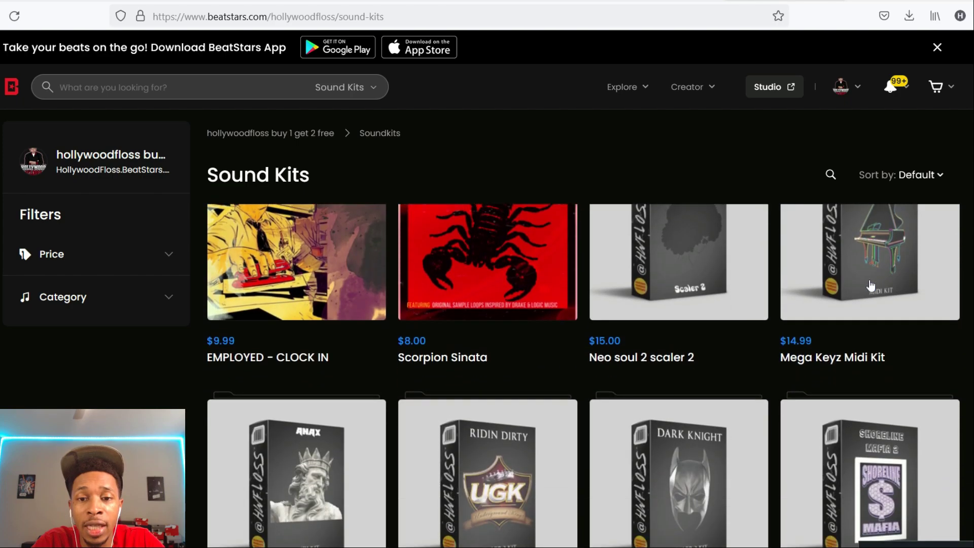
scroll(871, 286, down, 5)
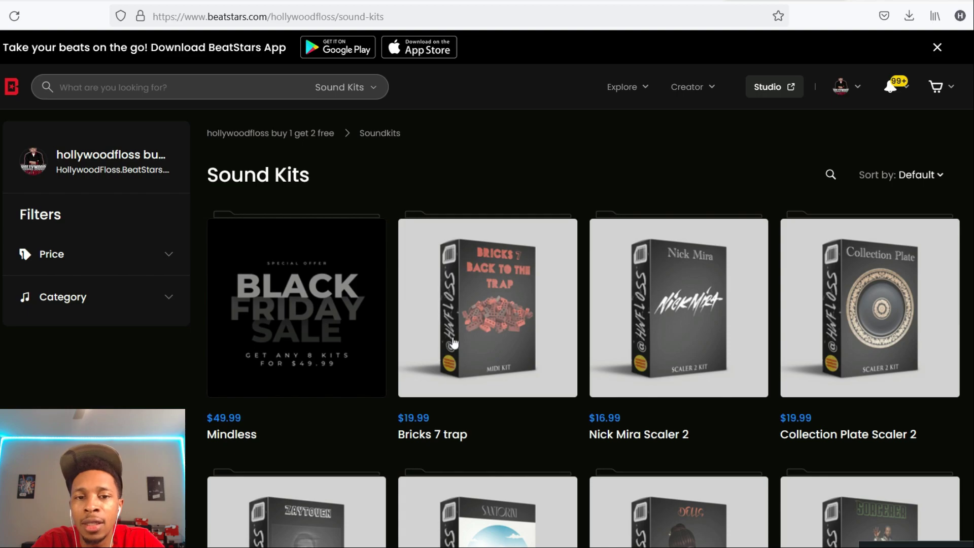
scroll(482, 326, down, 5)
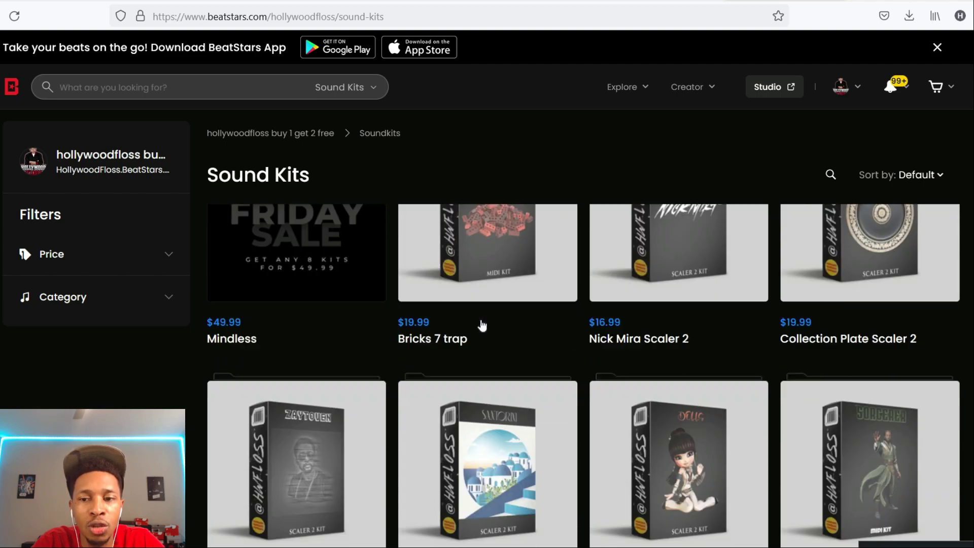
scroll(483, 325, up, 4)
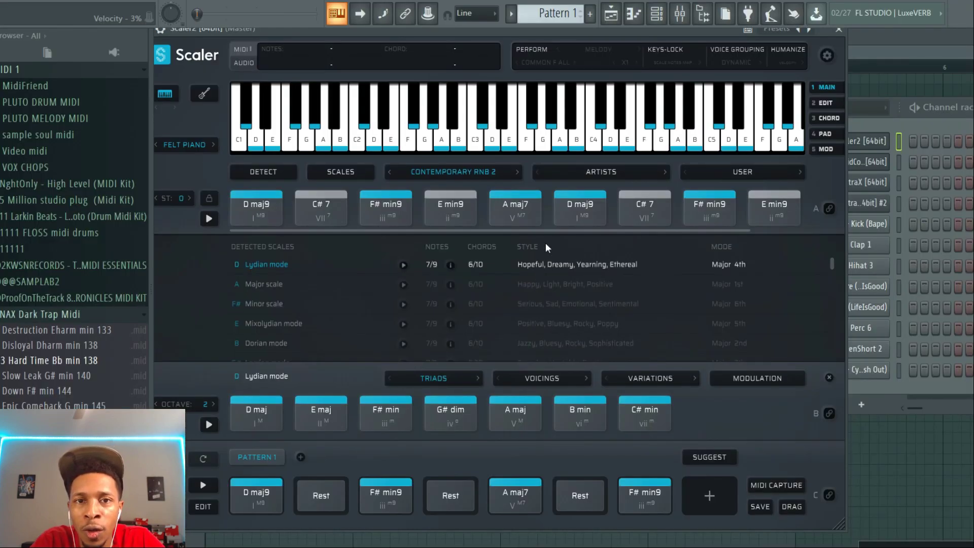
Load the Gospel 1 chord set in Scaler 2 and set the scale to Eb Minor.
click(502, 173)
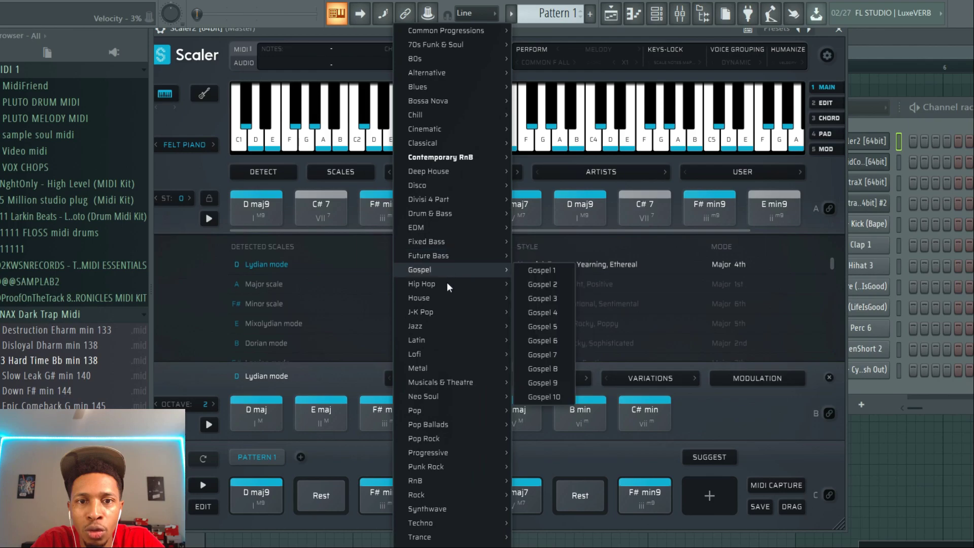
click(544, 271)
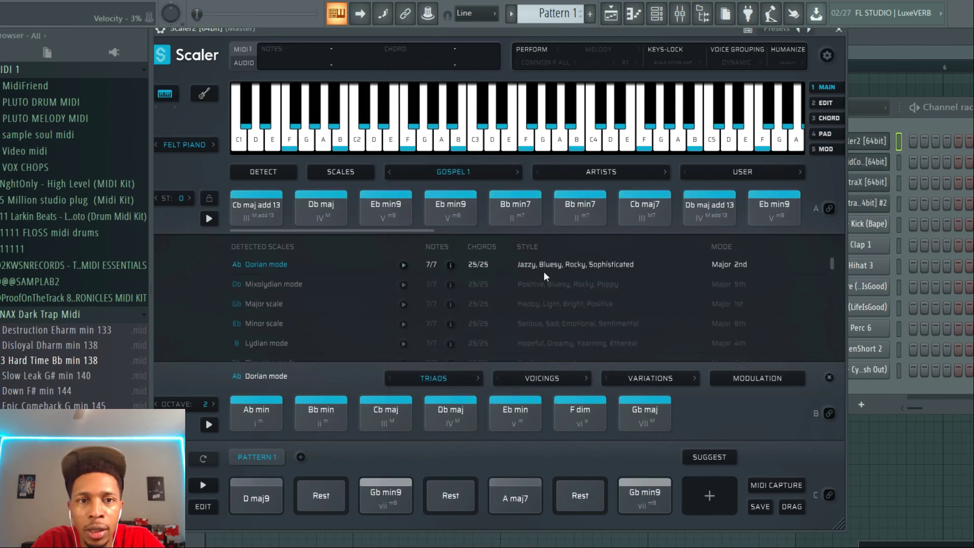
mouse_move(264, 216)
mouse_down()
mouse_move(261, 495)
mouse_move(262, 217)
mouse_up()
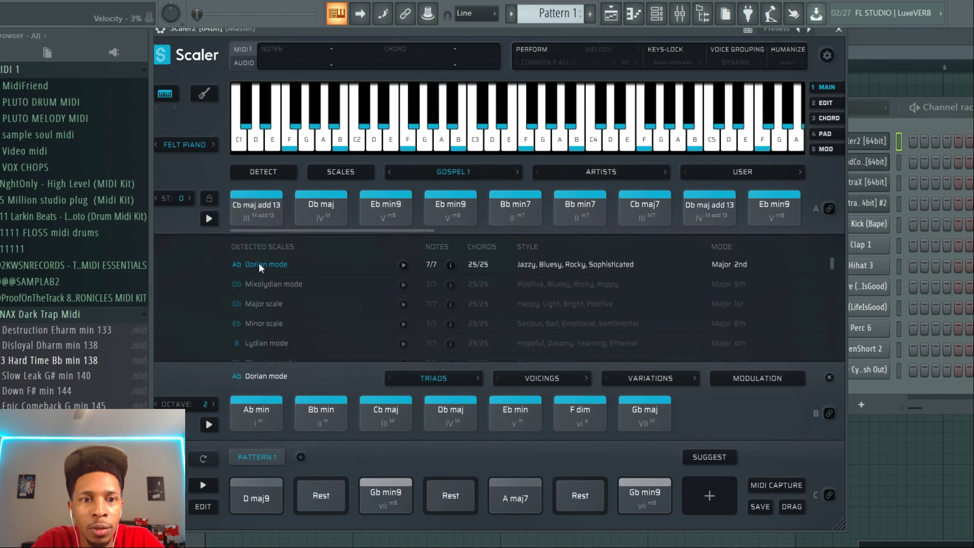
click(258, 324)
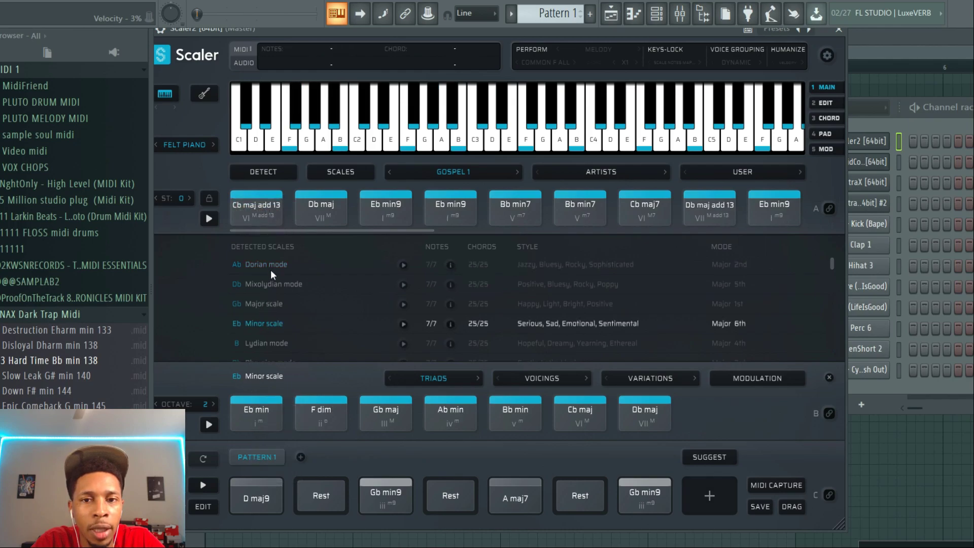
Place Eb min9, Cb maj add 13, Db maj and Bb min7 in pattern slots 1, 3, 5, 7.
mouse_move(259, 208)
mouse_down()
mouse_move(264, 305)
mouse_move(261, 213)
mouse_up()
drag(386, 208, 257, 497)
drag(256, 208, 386, 494)
drag(322, 199, 515, 495)
click(520, 199)
drag(519, 199, 651, 496)
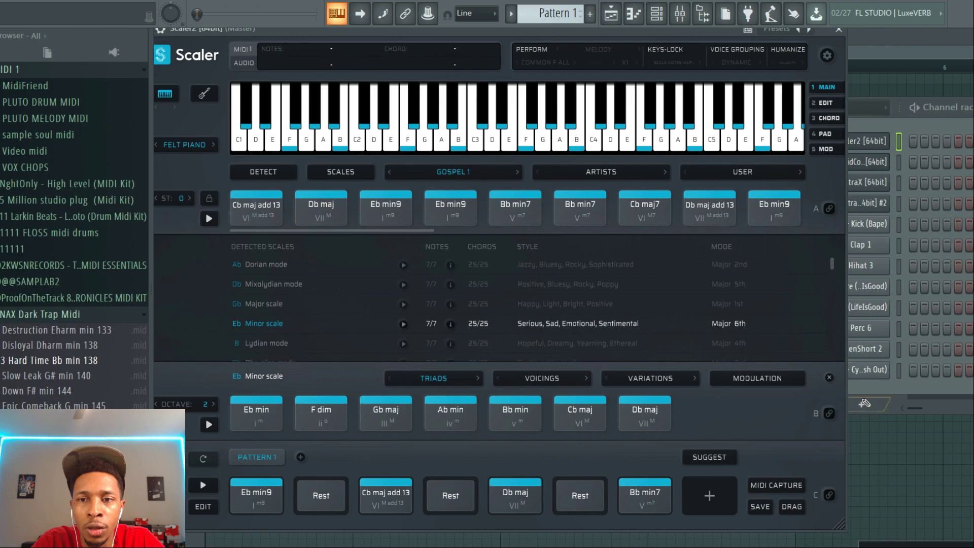
Arrange the Scaler 2 and RapidComposer windows side by side from the Channel rack.
drag(711, 32, 467, 27)
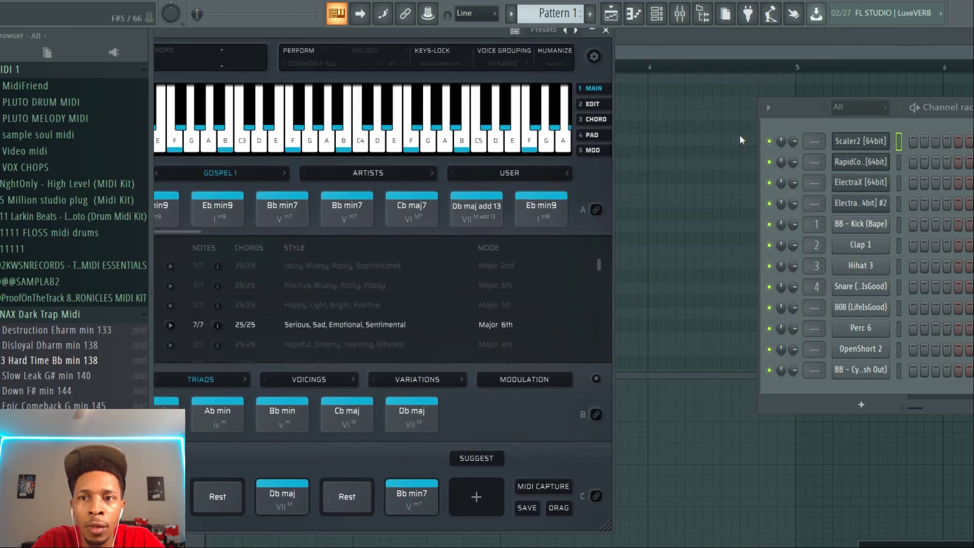
click(860, 161)
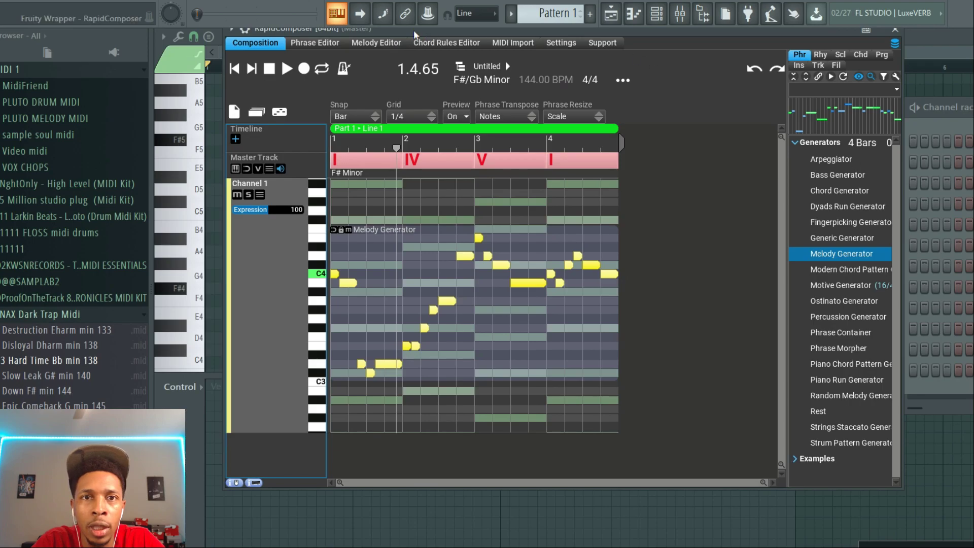
drag(414, 34, 775, 261)
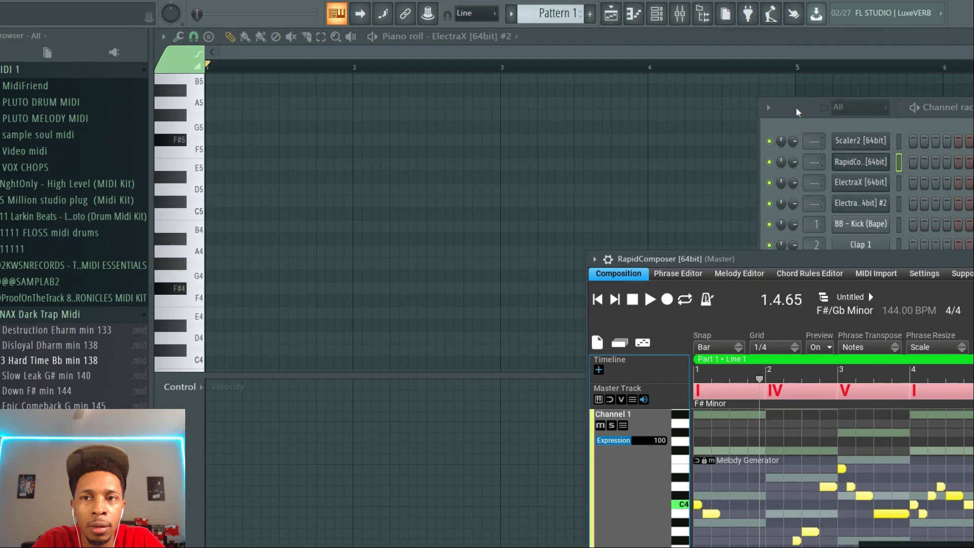
drag(797, 107, 600, 71)
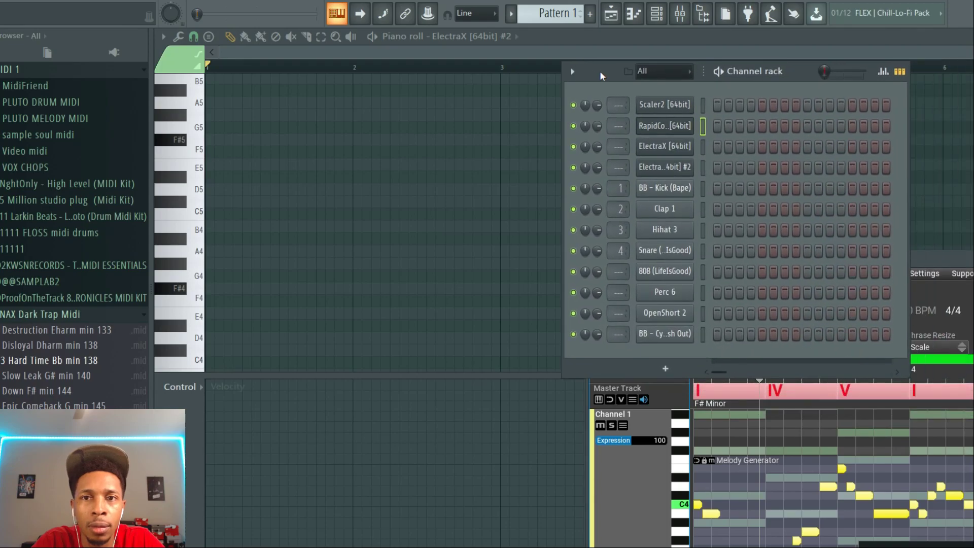
click(653, 107)
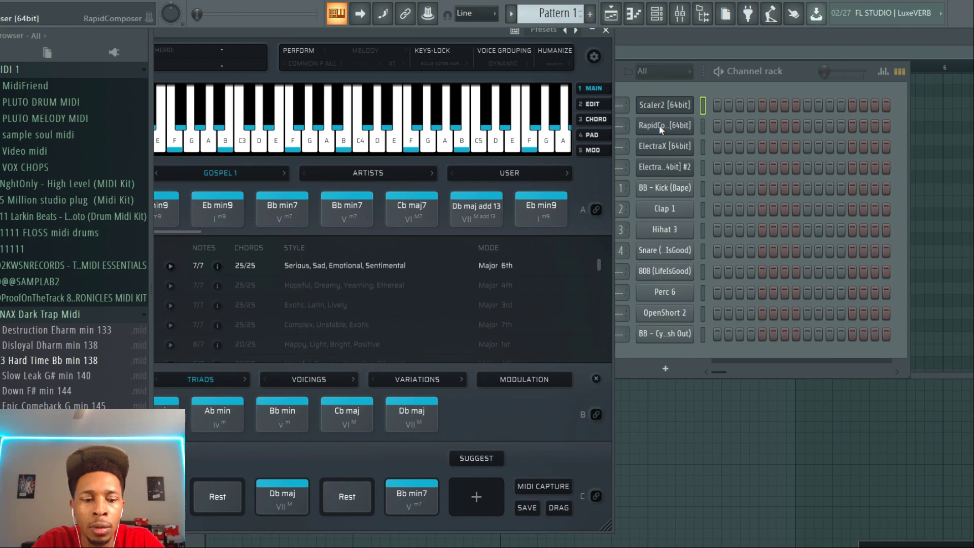
click(659, 125)
Drag Scaler's Eb minor progression onto RapidComposer's Channel 1 as Scaler-Chords.mid.
drag(552, 505, 640, 445)
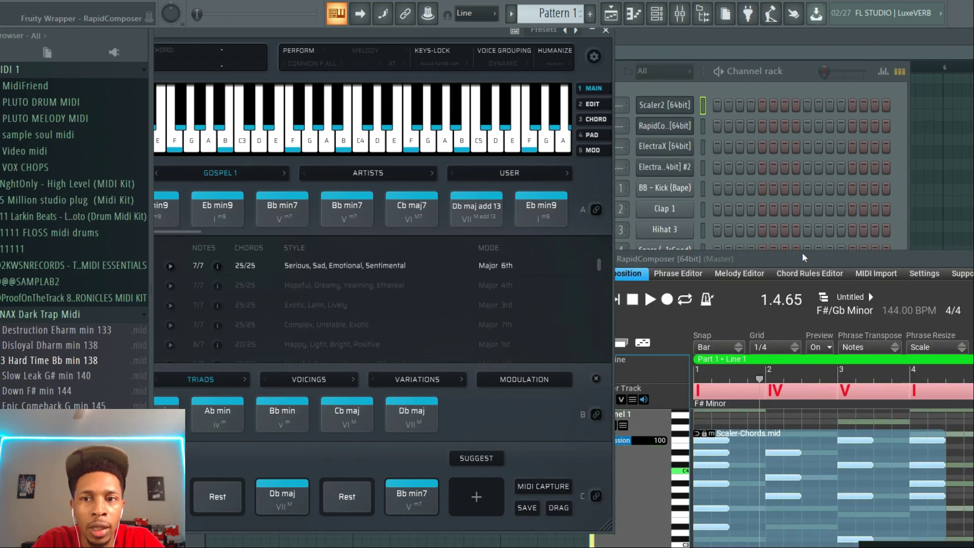
drag(802, 255, 952, 344)
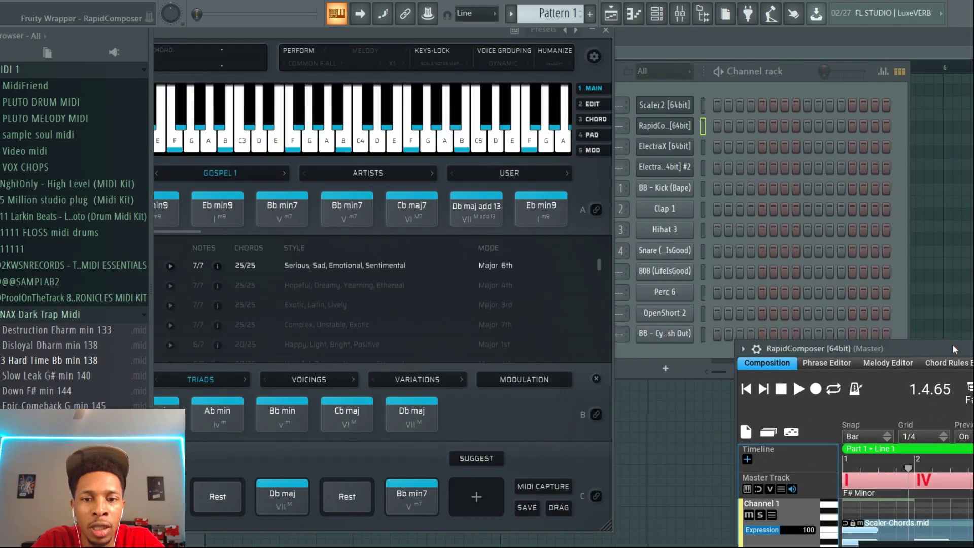
click(555, 507)
click(663, 142)
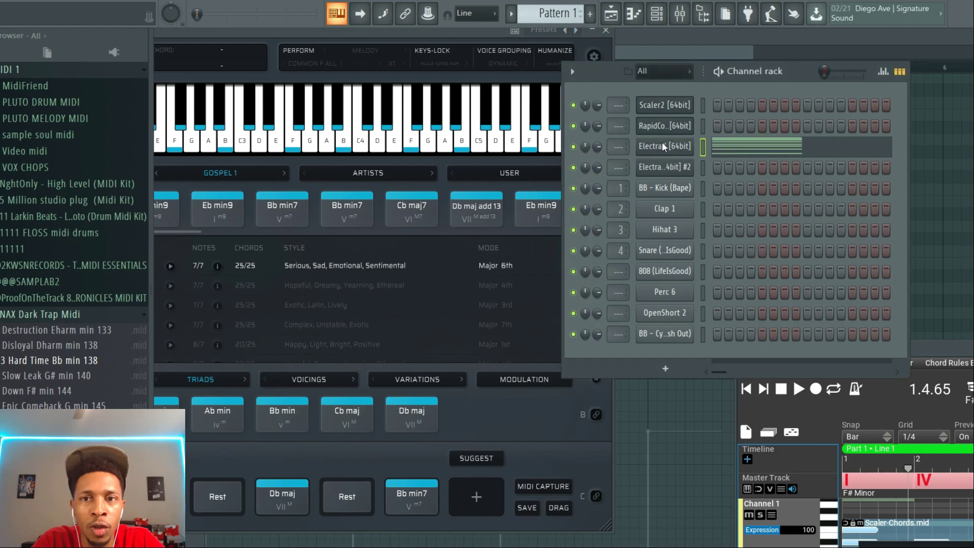
drag(955, 352, 393, 60)
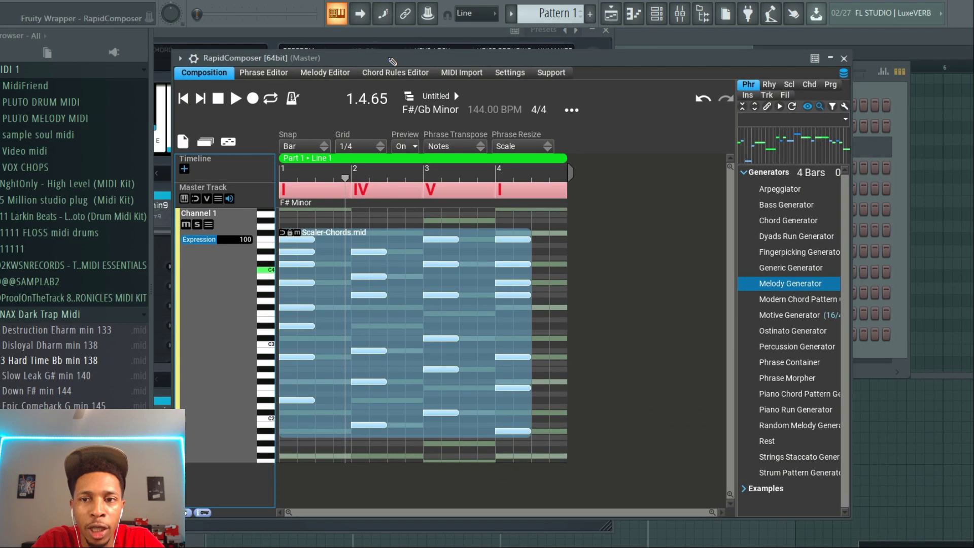
Replace Channel 1's chords with a Melody Generator phrase and drop it onto ElectraX #2, playing it.
double_click(785, 286)
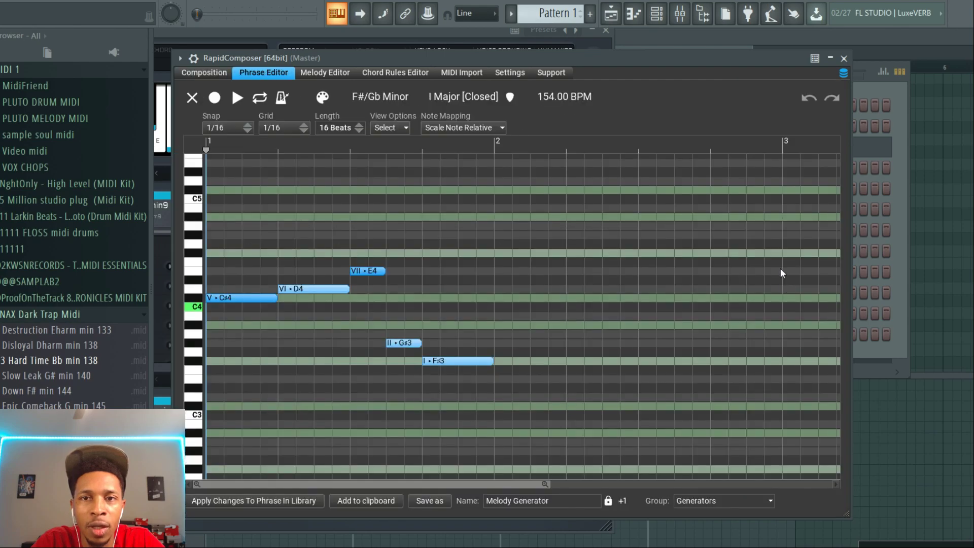
key(Escape)
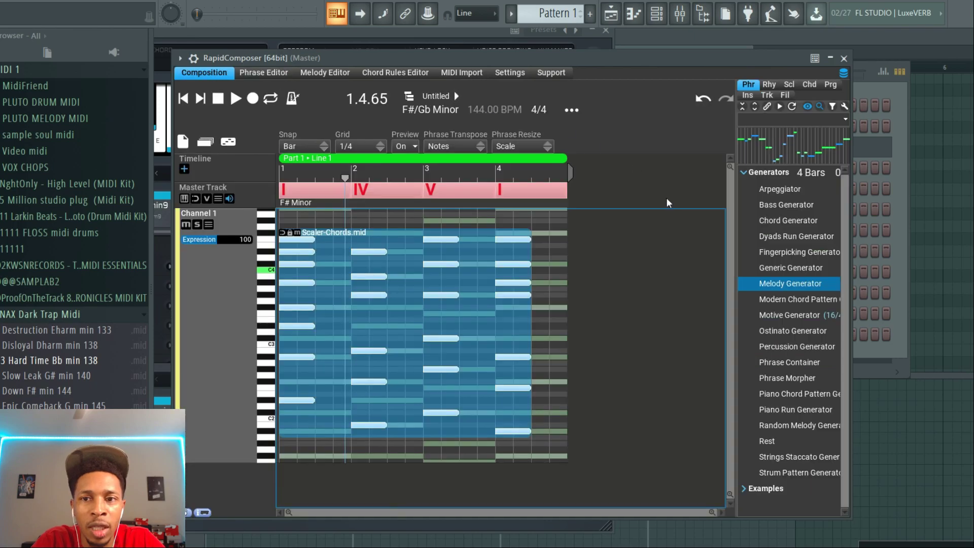
click(787, 285)
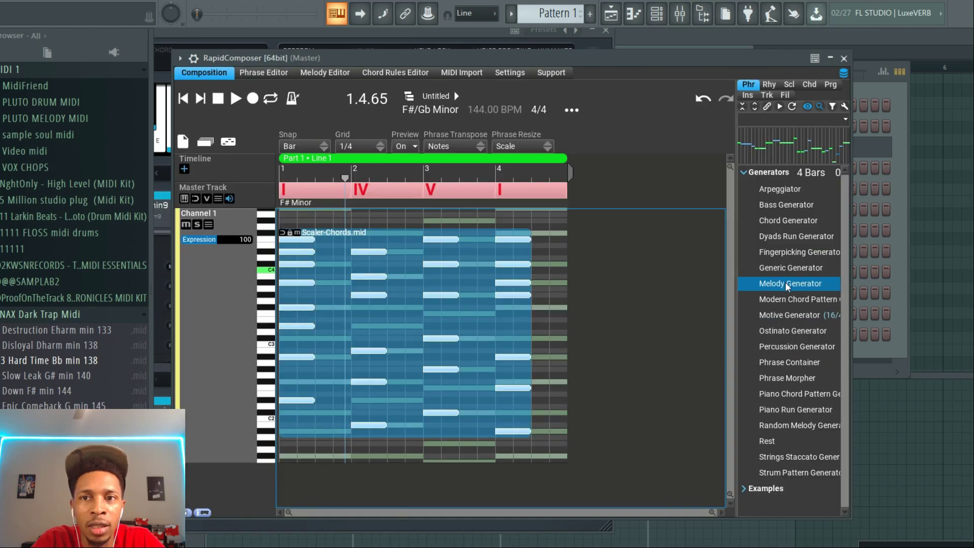
drag(773, 290, 221, 302)
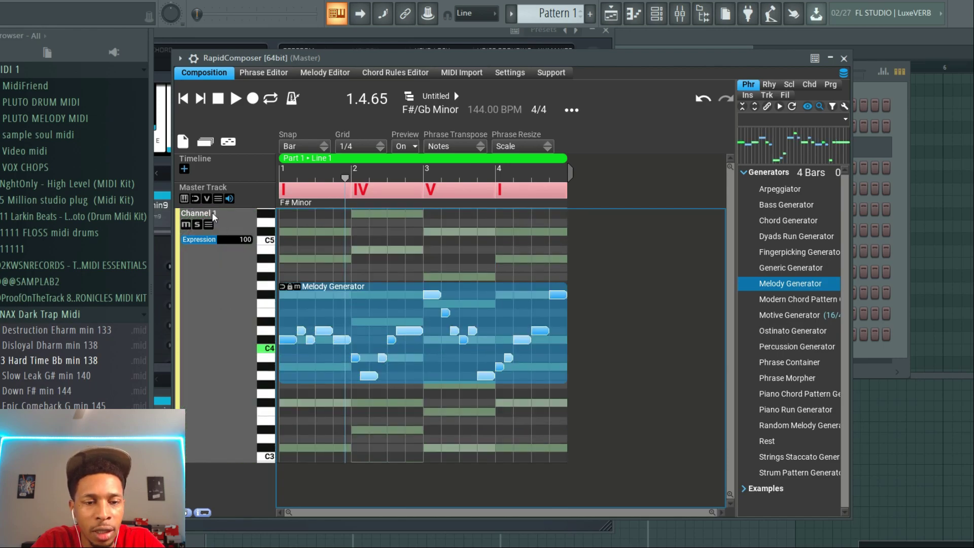
drag(213, 217, 871, 170)
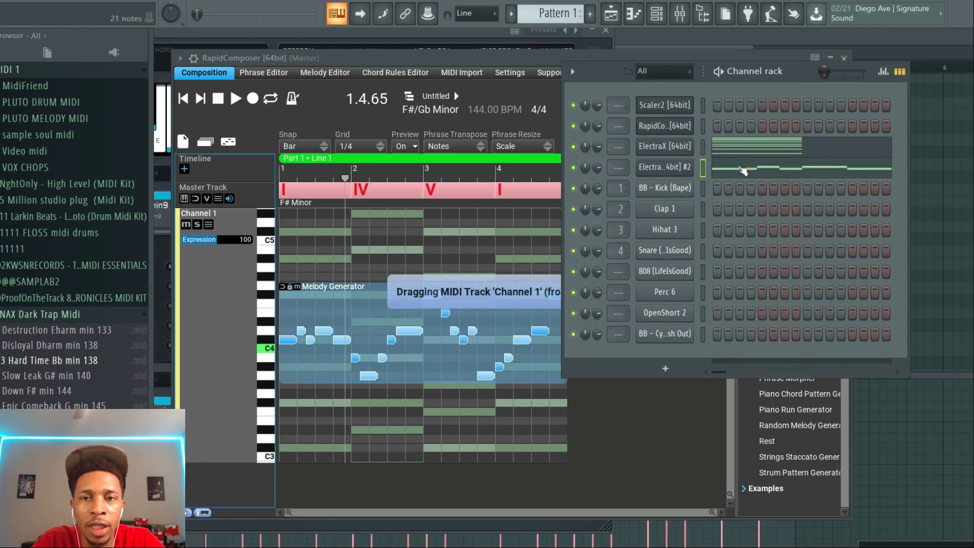
key(space)
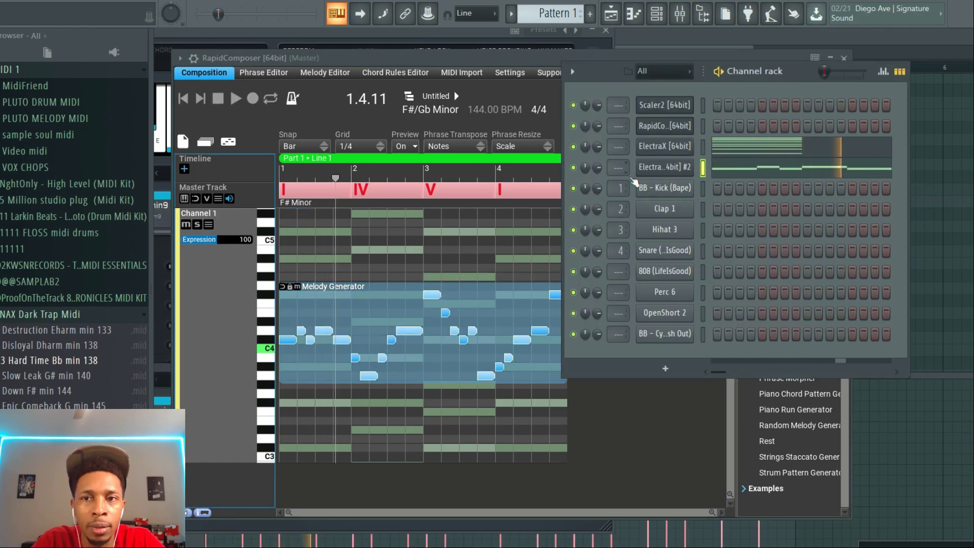
In the ElectraX #2 piano roll, highlight the D# scale.
click(725, 165)
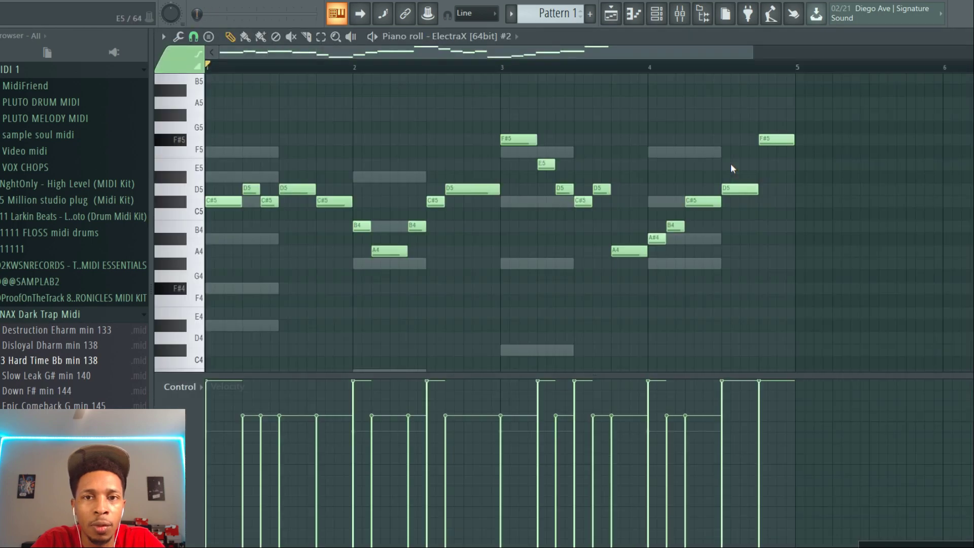
click(163, 37)
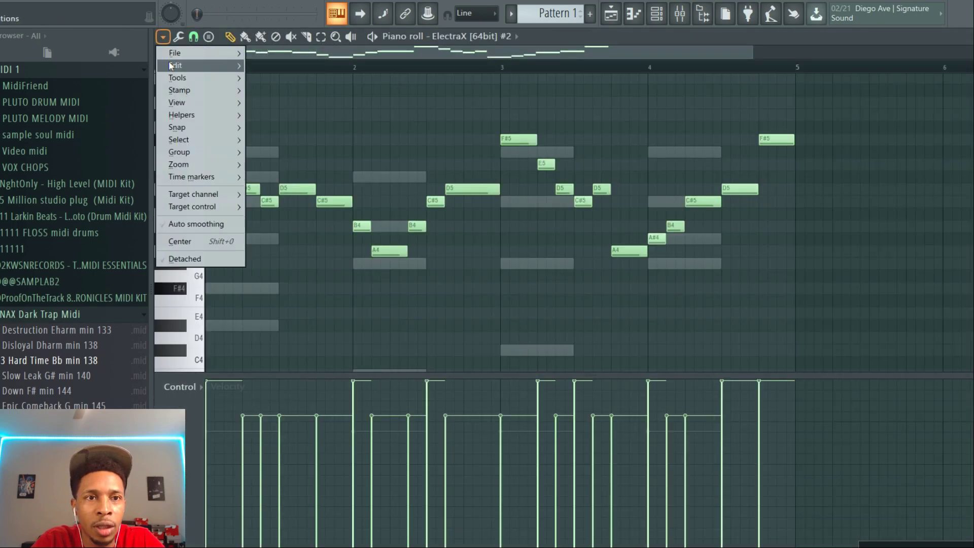
mouse_move(182, 114)
mouse_move(302, 131)
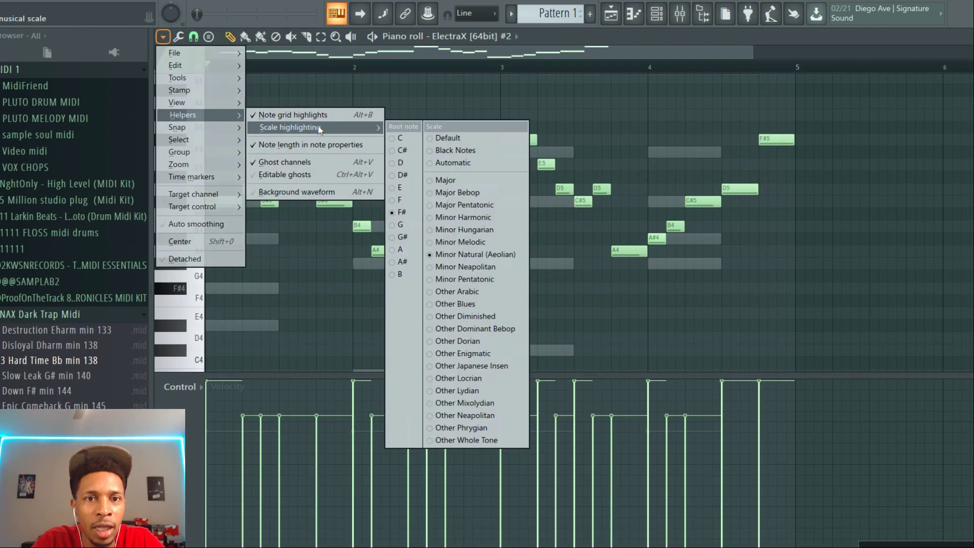
click(404, 176)
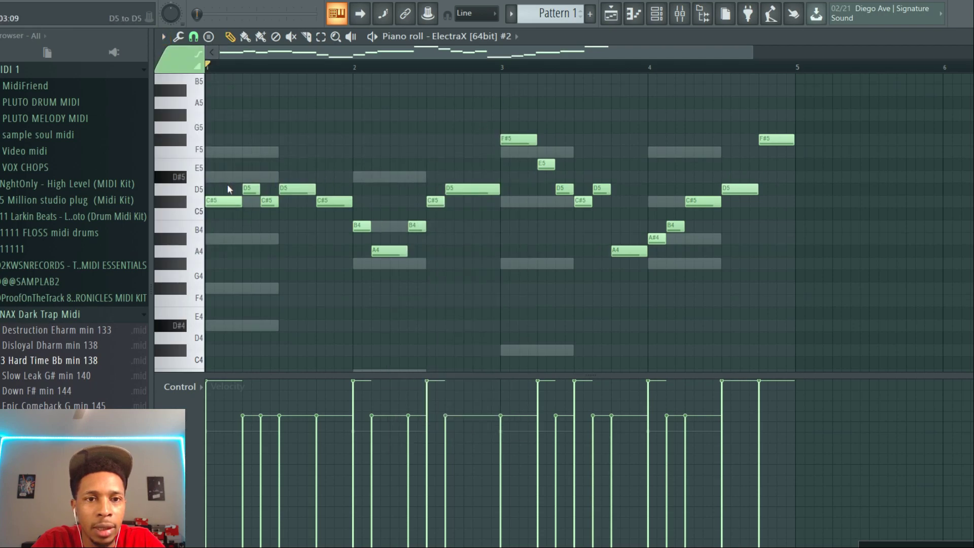
Correct bars 1–3: A4 down to G#4, bar-2 D5 up to D#5, E5 up to F5.
drag(227, 184, 288, 178)
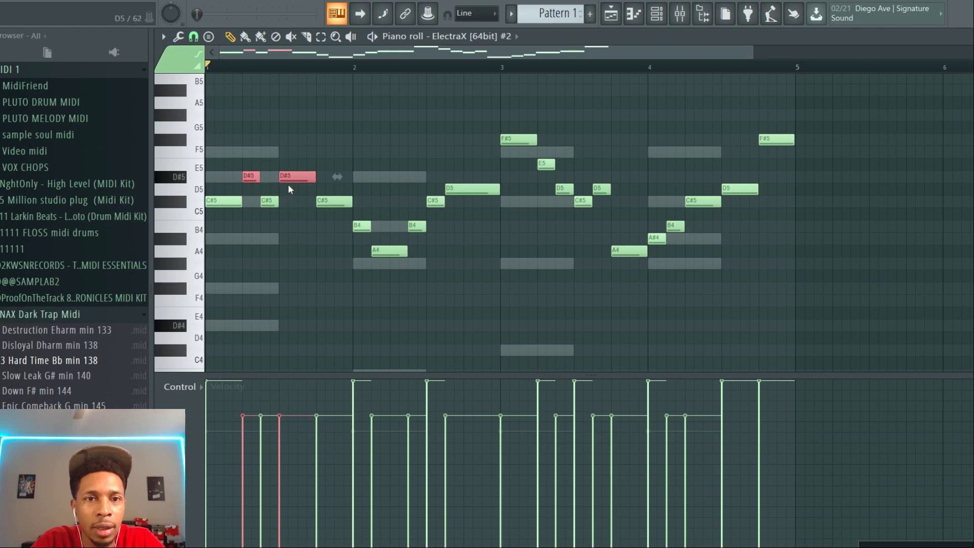
drag(389, 248, 392, 261)
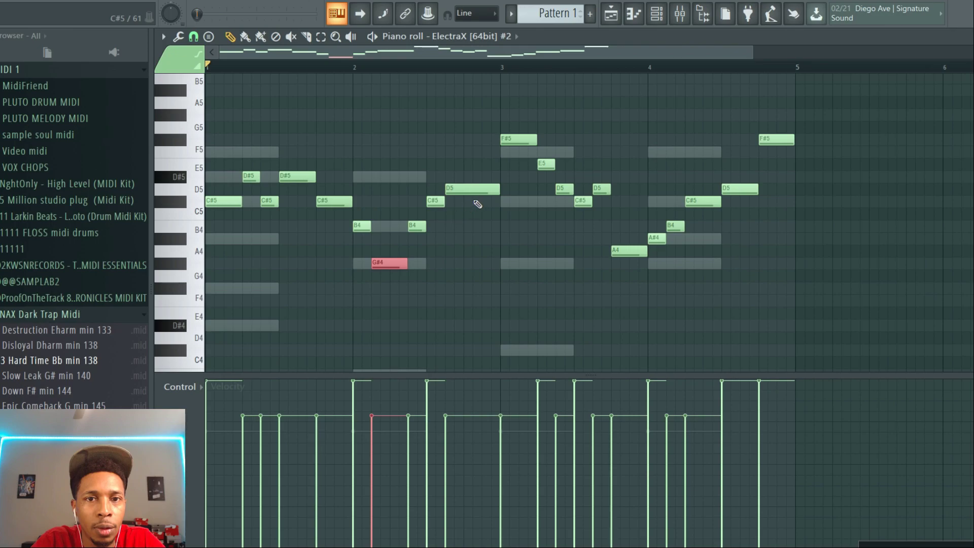
drag(477, 191, 480, 179)
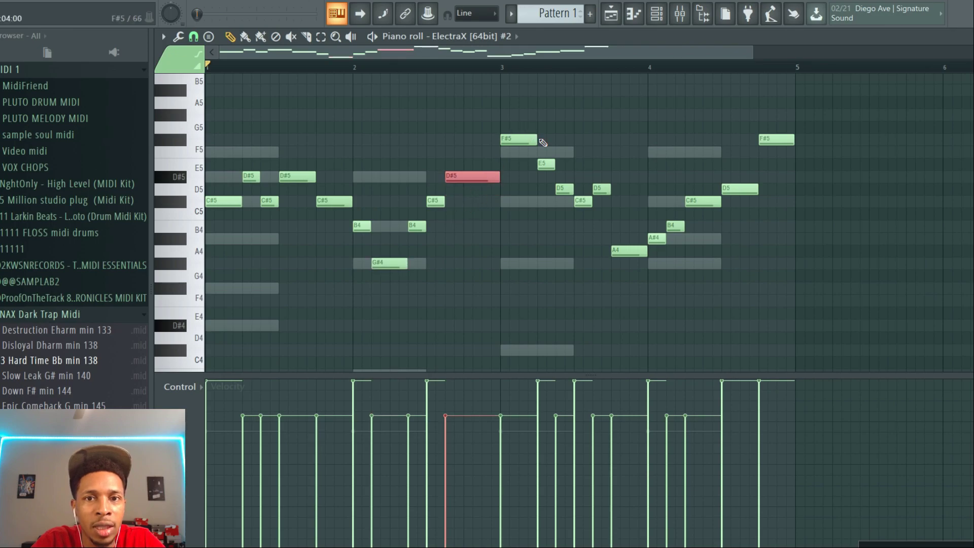
drag(551, 163, 606, 190)
Raise the bar-3 D5 notes to D#5, lower bar-4 A4 to G#4, raise the last D5, then play.
key(shift+Down)
key(shift+Down)
key(shift+Up)
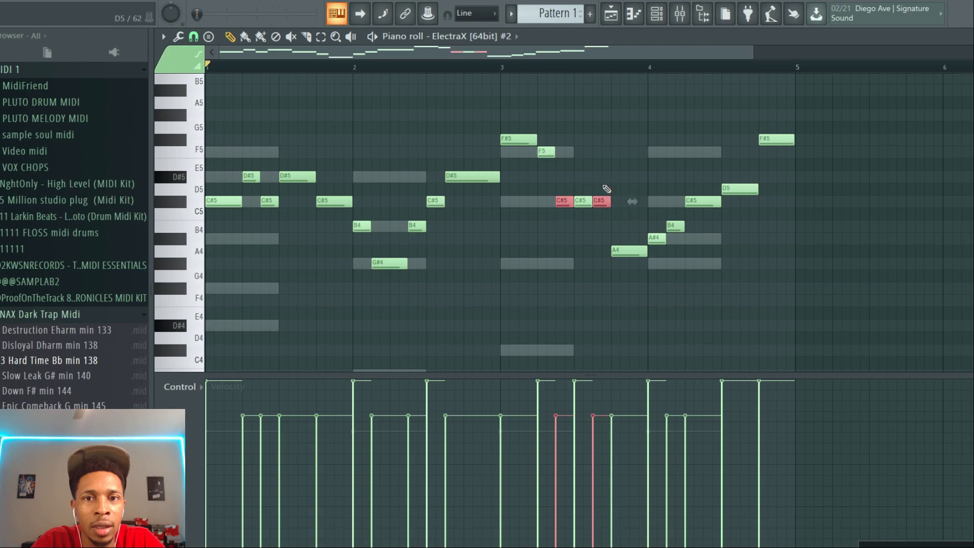
key(shift+Up)
key(shift+Up)
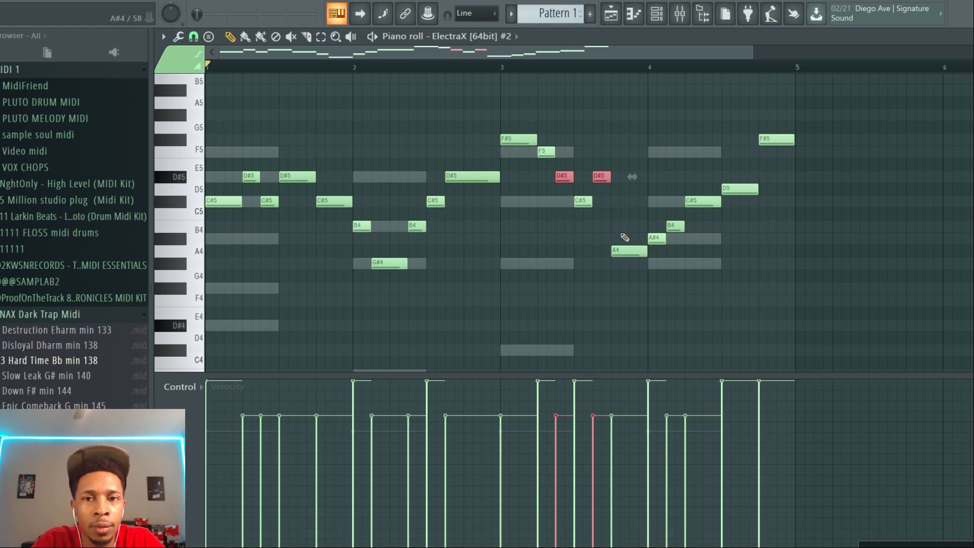
click(626, 251)
drag(625, 251, 630, 263)
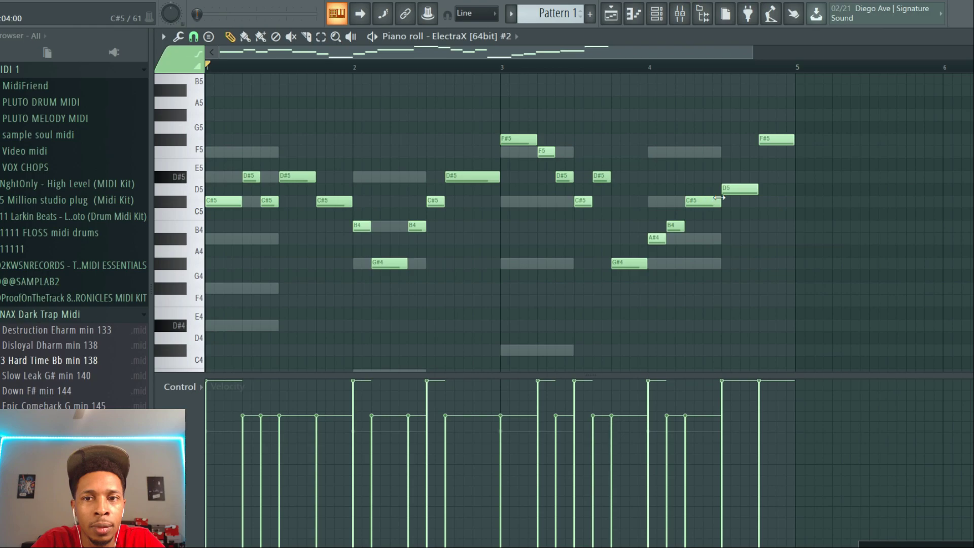
click(738, 186)
drag(737, 186, 738, 176)
key(space)
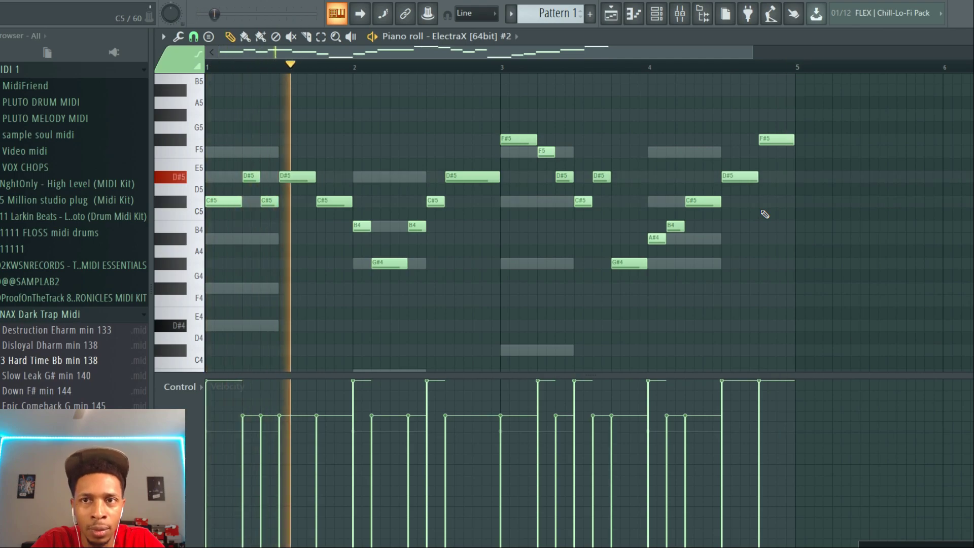
key(space)
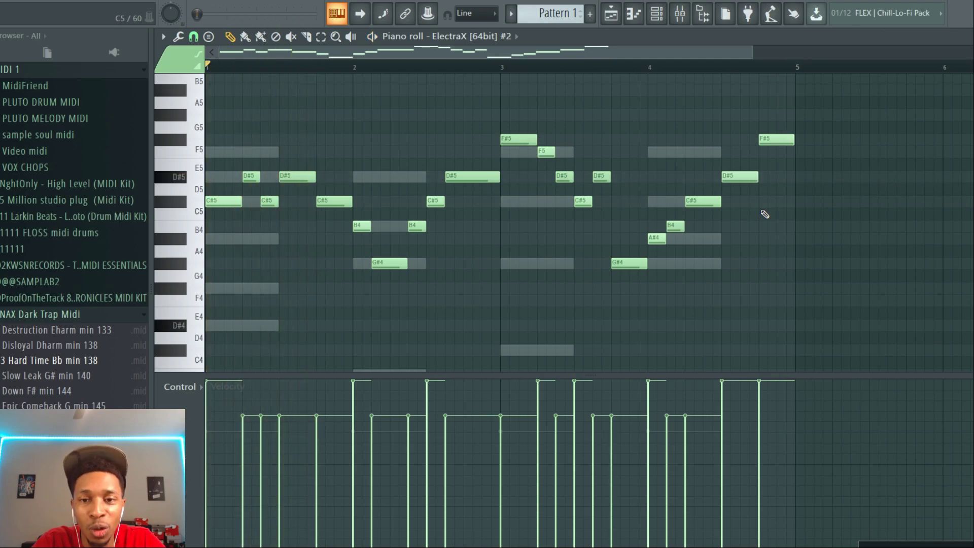